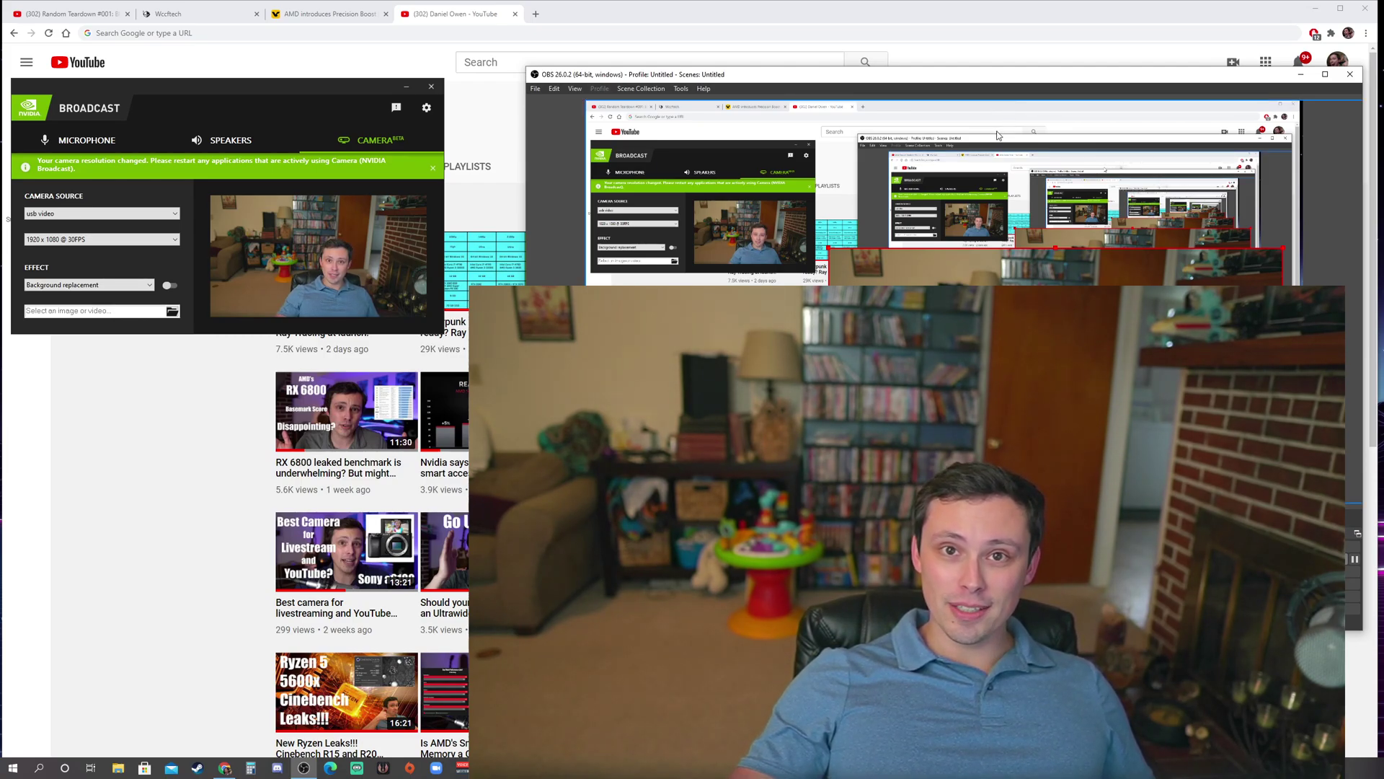
# Step: Look through the microphone, speakers and camera effect settings of the broadcast tool, ending on the camera settings
pyautogui.moveTo(323, 88)
pyautogui.mouseDown()
pyautogui.moveTo(349, 93)
pyautogui.moveTo(336, 89)
pyautogui.mouseUp()
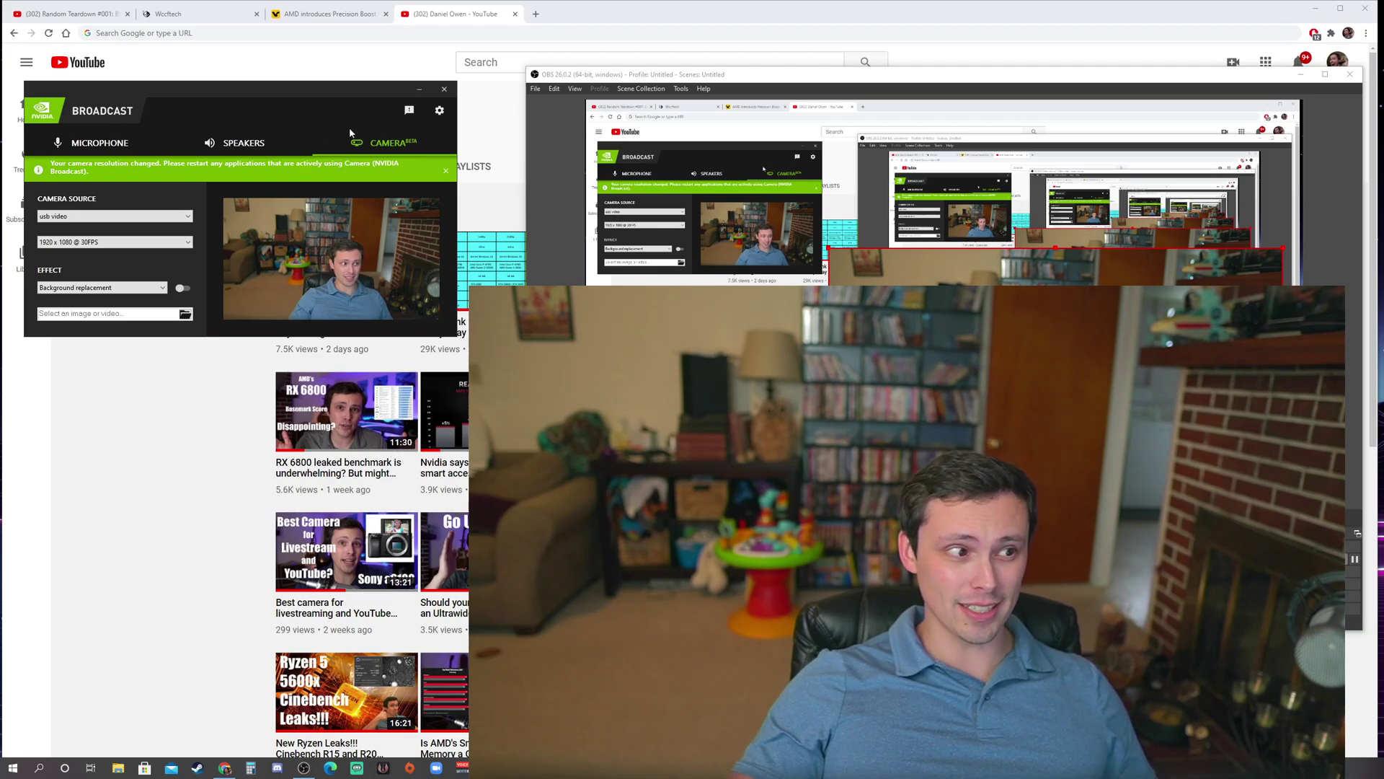
pyautogui.click(108, 148)
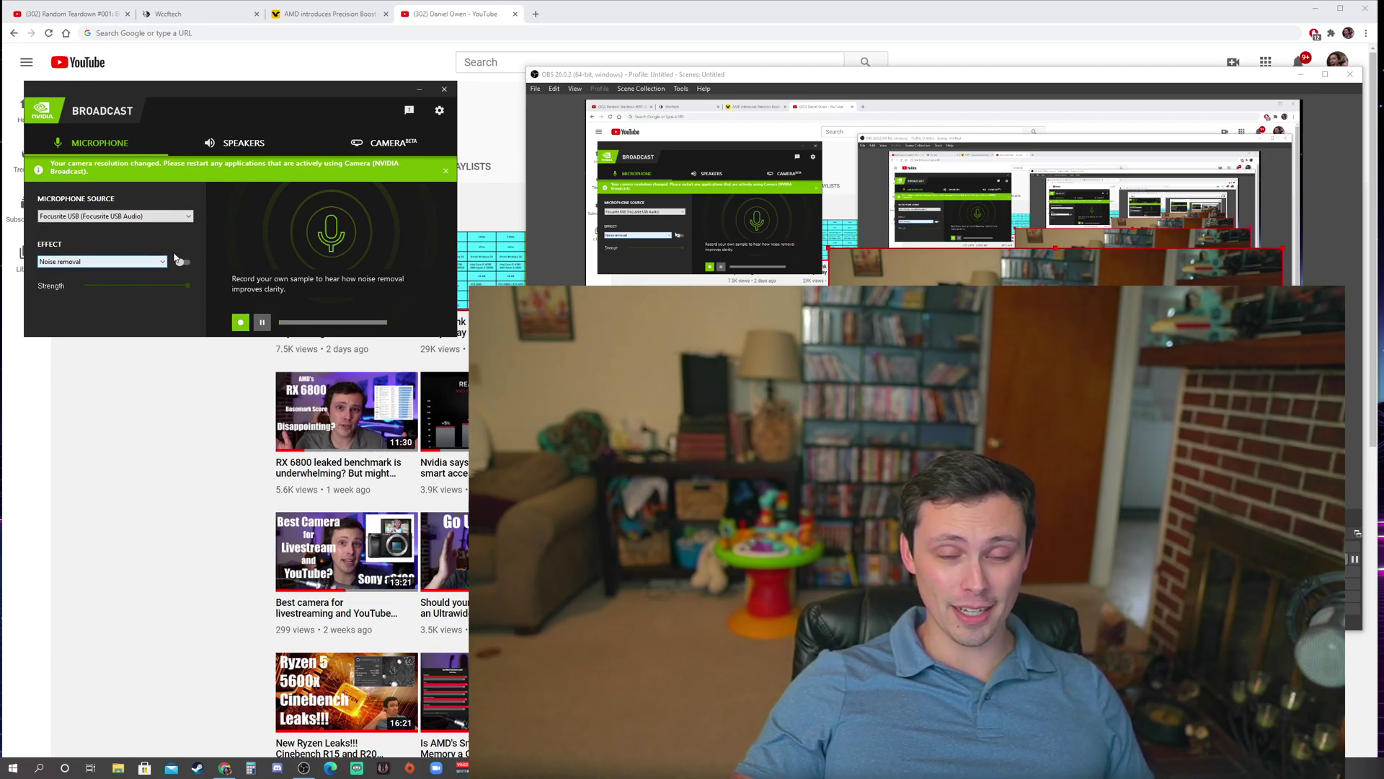
pyautogui.click(244, 150)
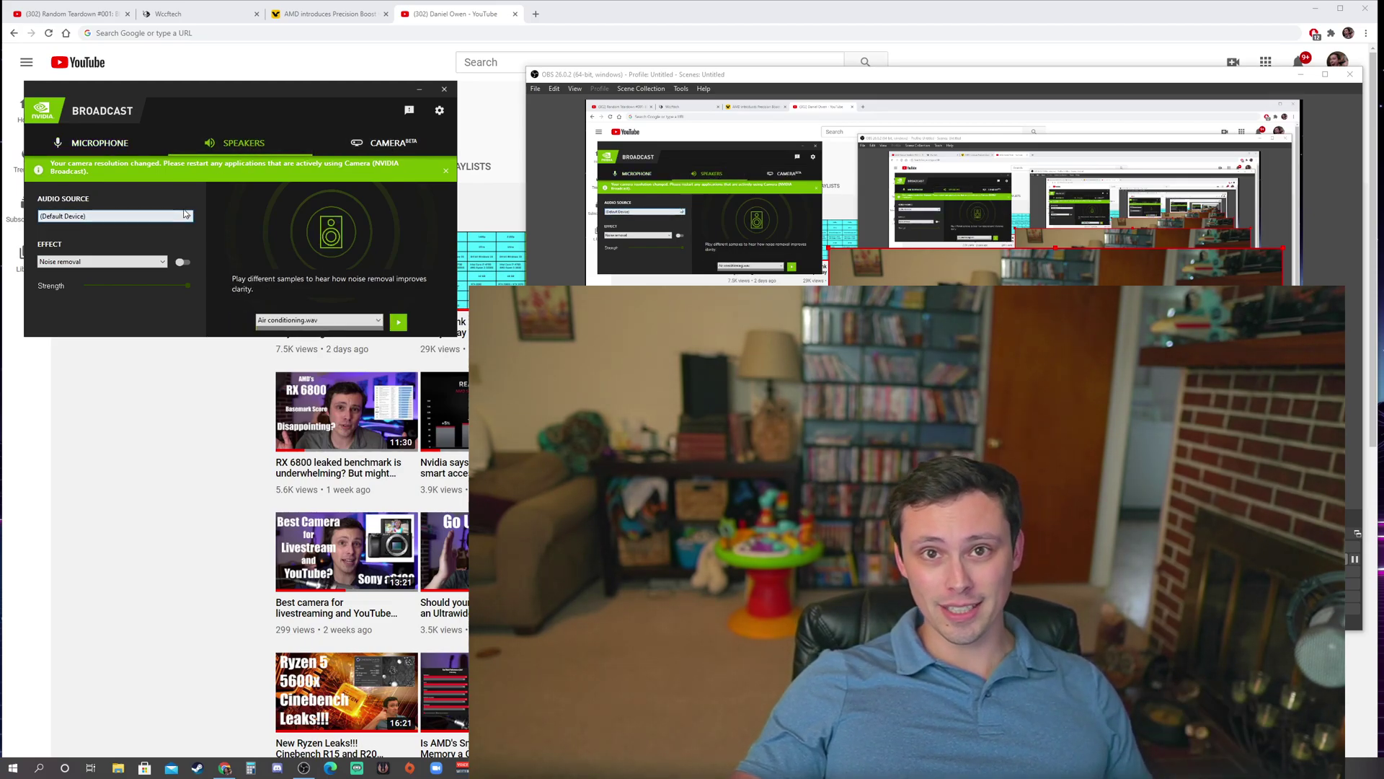
pyautogui.click(364, 144)
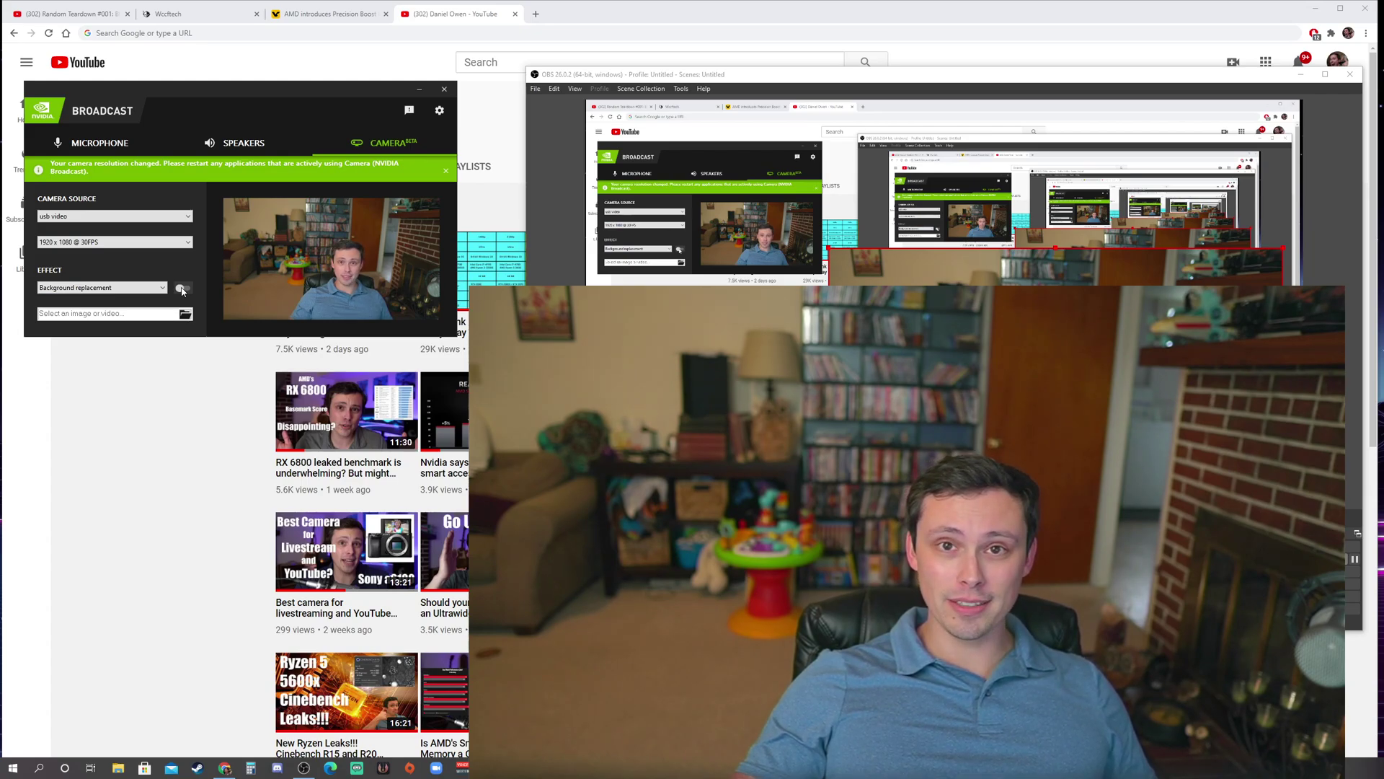
# Step: Switch the camera's Background replacement effect on and off twice to compare the webcam image with and without it
pyautogui.click(183, 289)
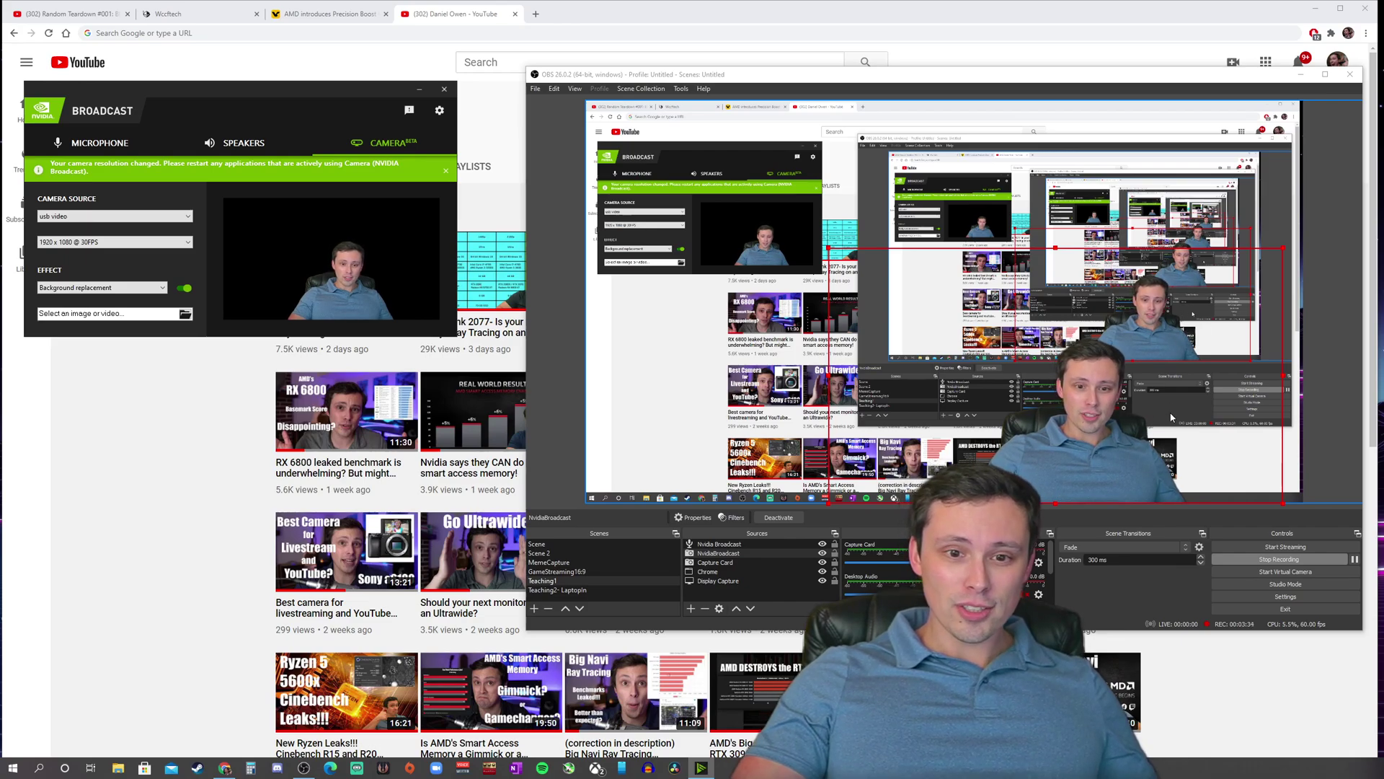
pyautogui.click(185, 289)
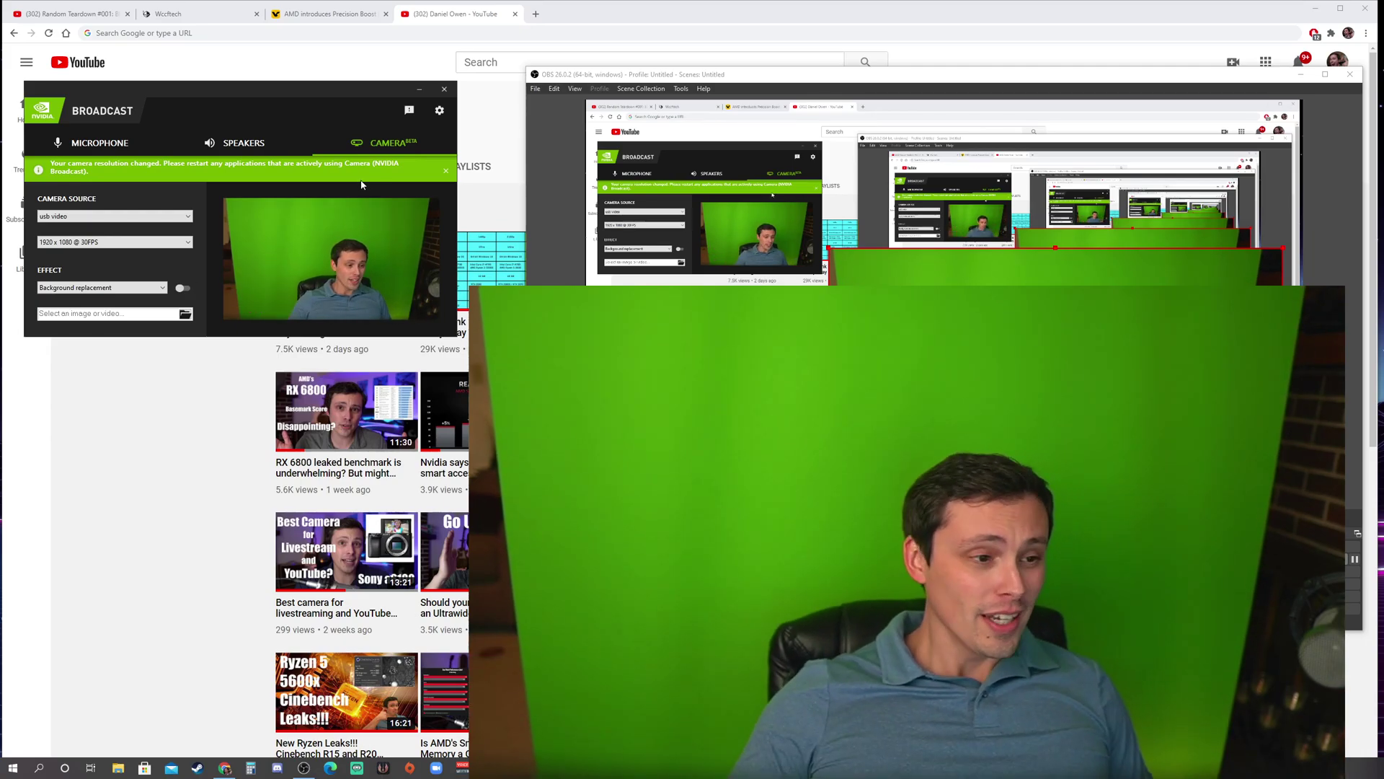
pyautogui.moveTo(993, 75)
pyautogui.mouseDown()
pyautogui.moveTo(1076, 80)
pyautogui.moveTo(987, 68)
pyautogui.moveTo(975, 90)
pyautogui.mouseUp()
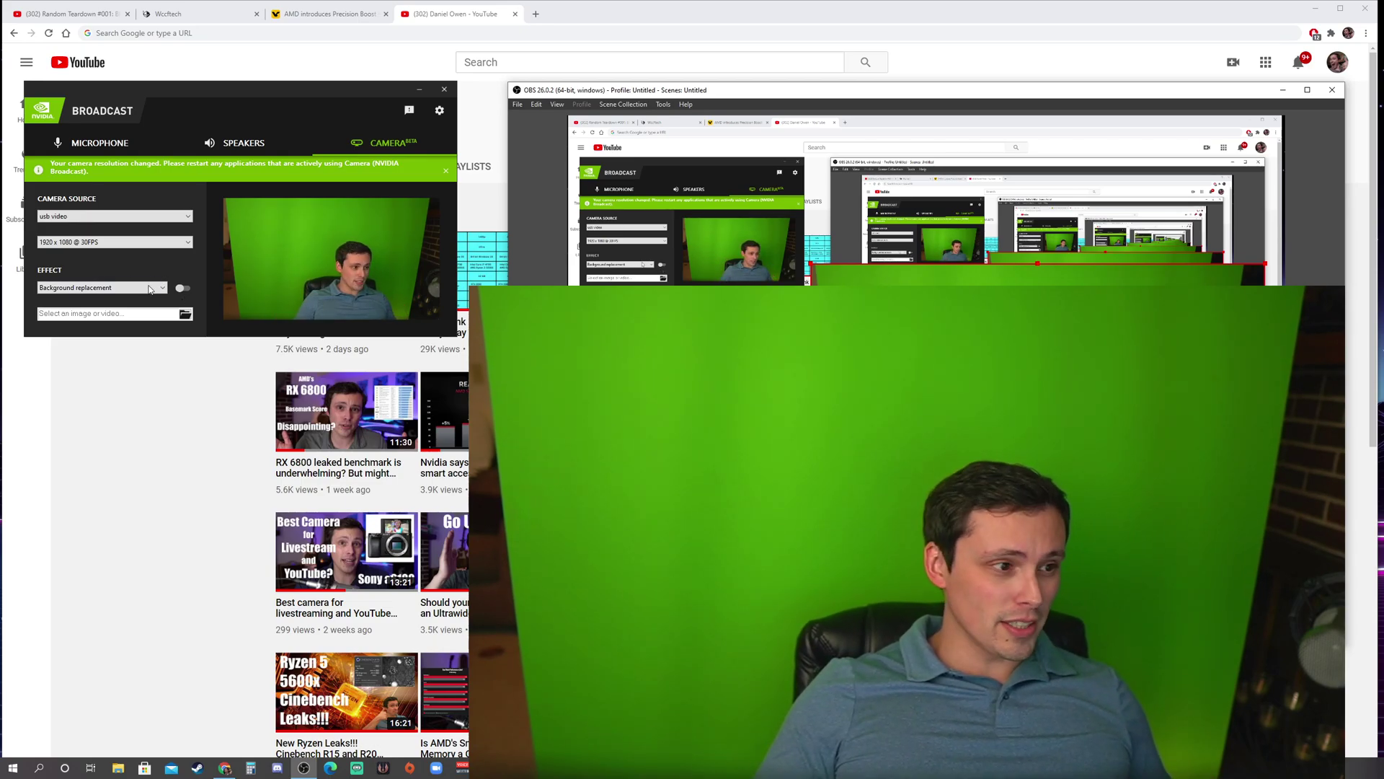
pyautogui.click(183, 288)
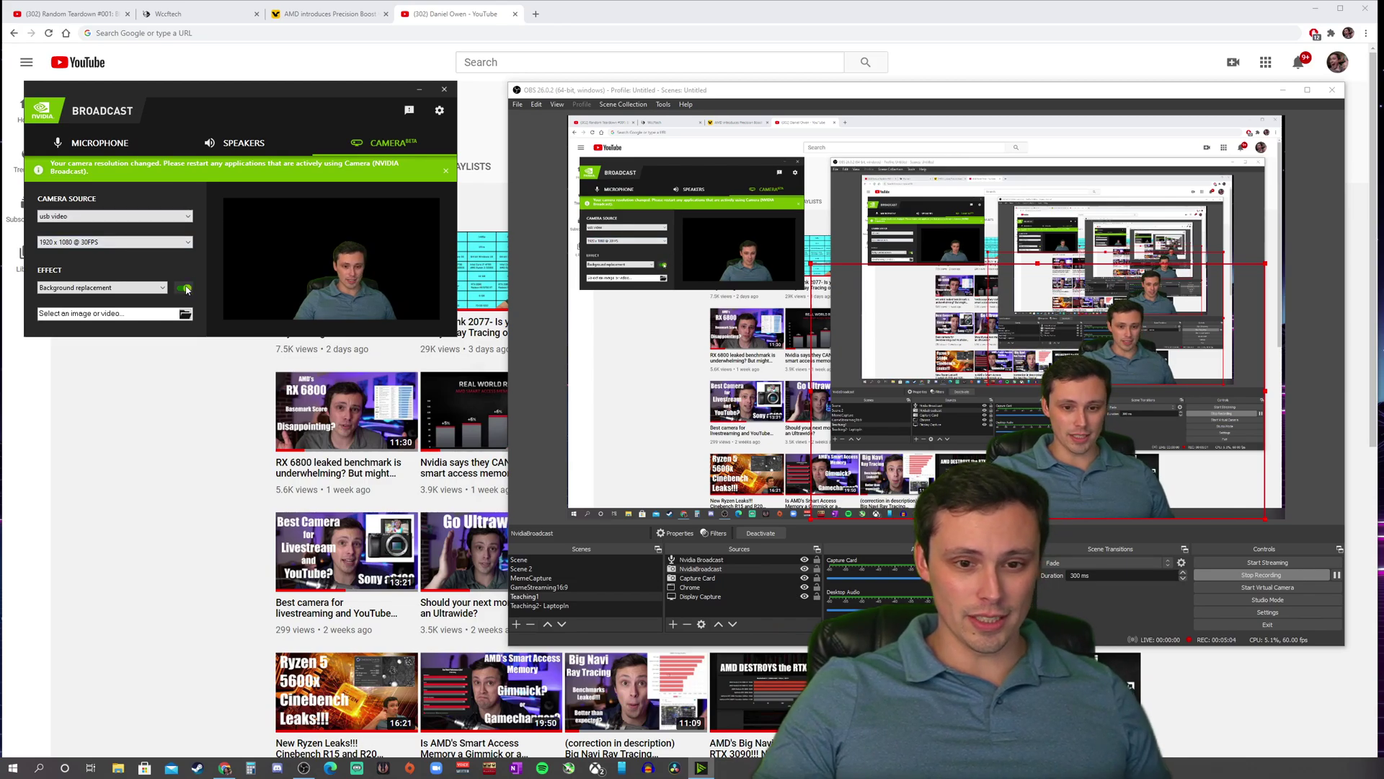
pyautogui.click(184, 288)
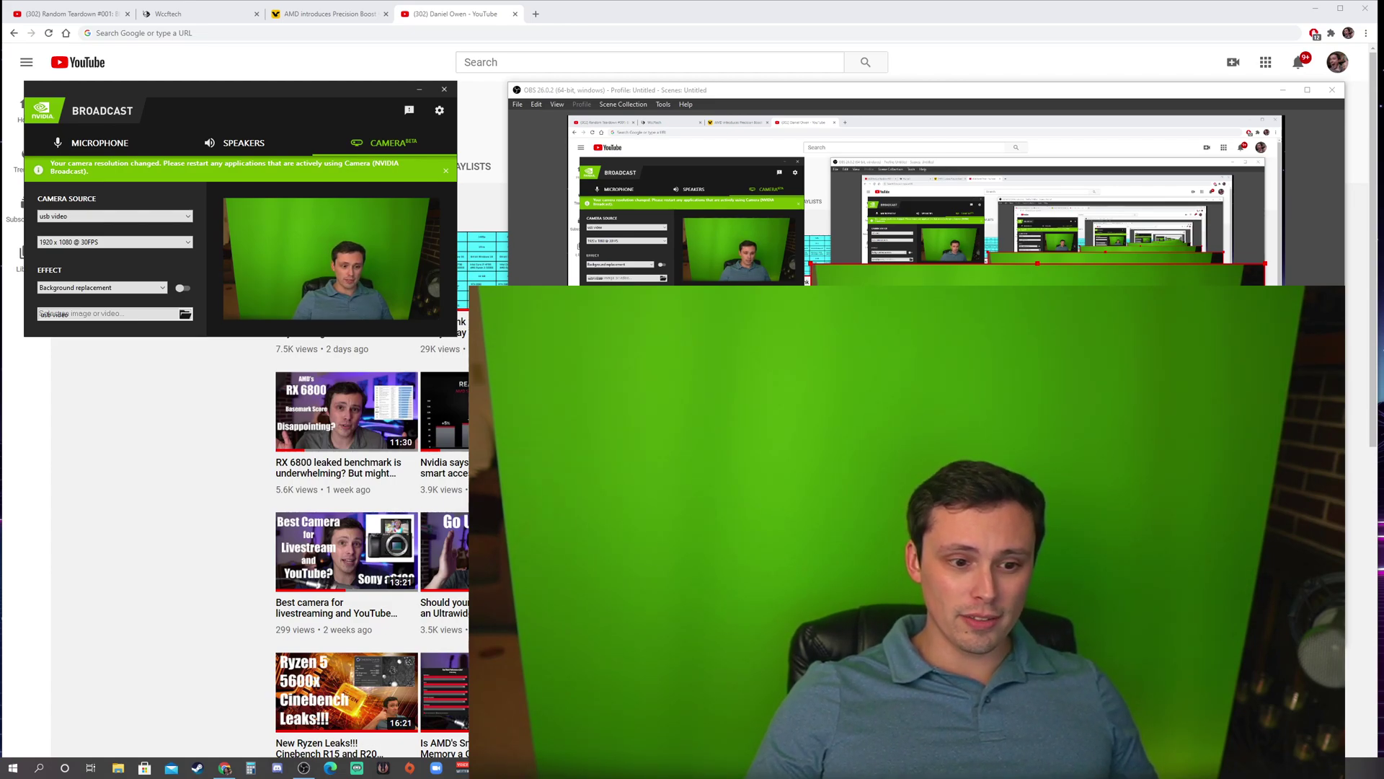
# Step: Switch to OBS and add a Chroma Key effect filter to the NvidiaBroadcast source
pyautogui.moveTo(986, 97); pyautogui.dragTo(489, 189)
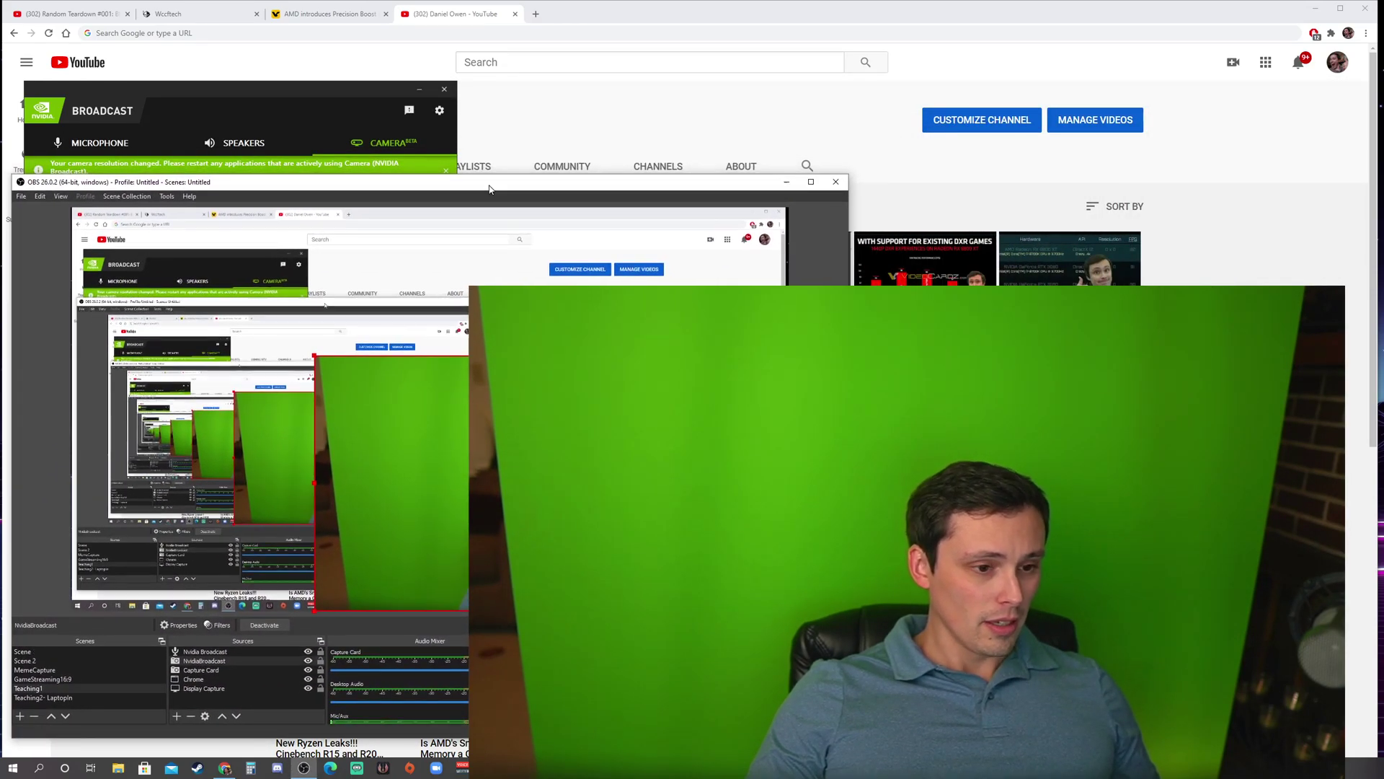
pyautogui.doubleClick(209, 661)
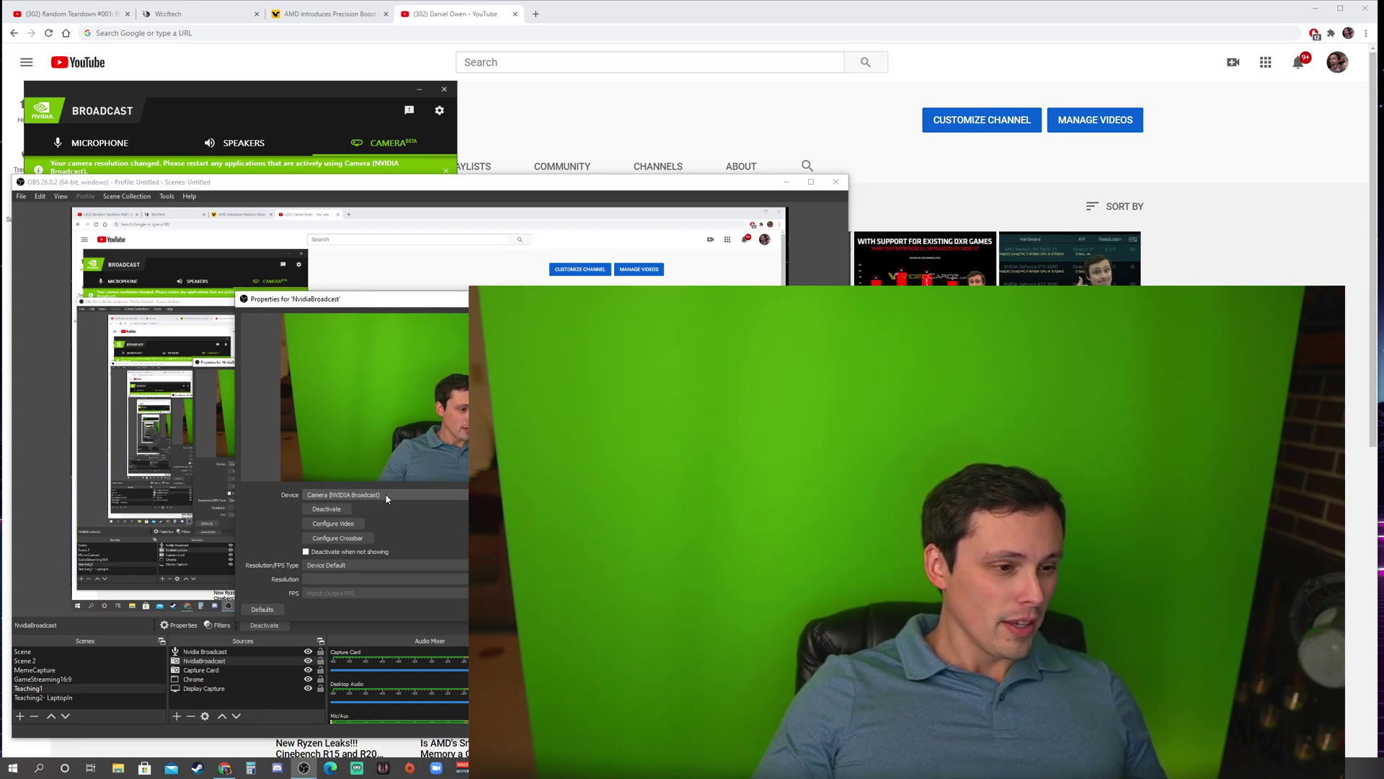
pyautogui.press('Escape')
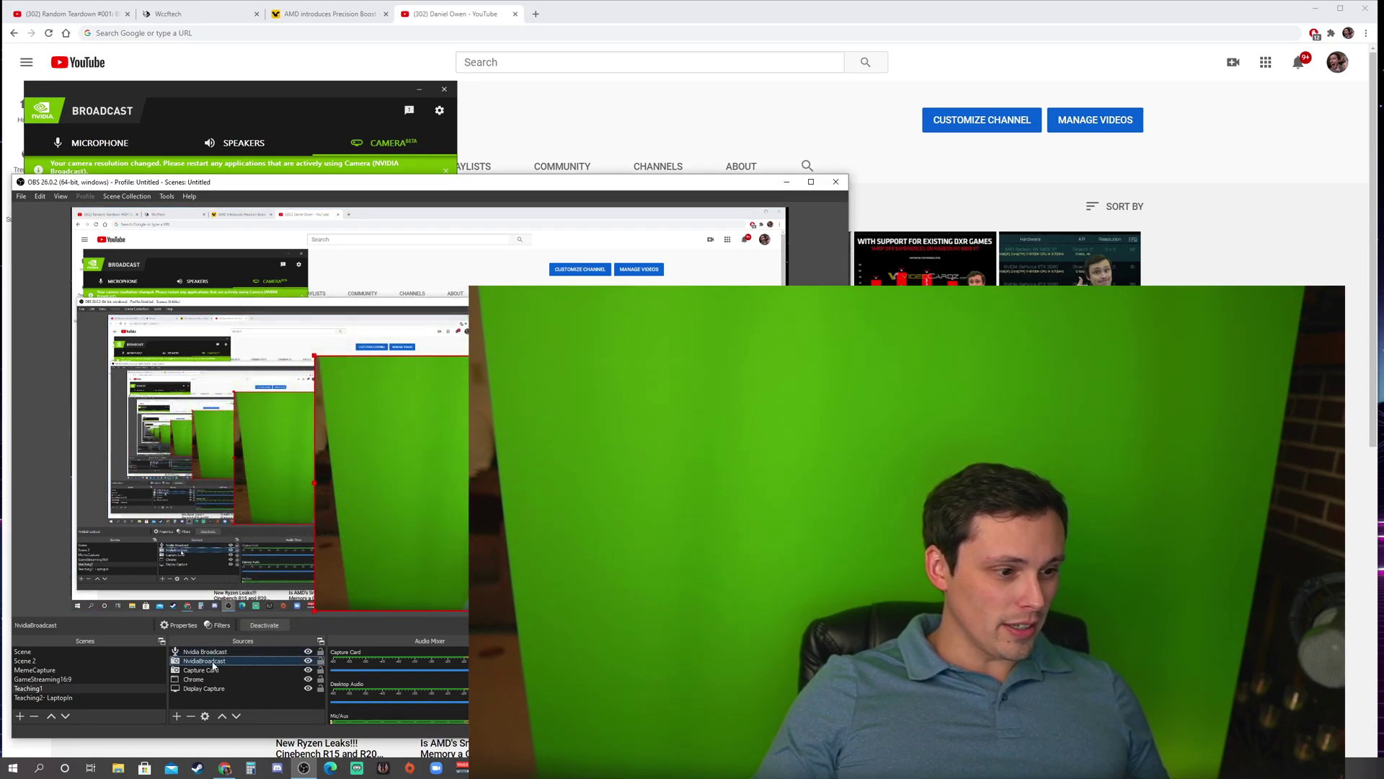
pyautogui.rightClick(212, 664)
pyautogui.click(235, 645)
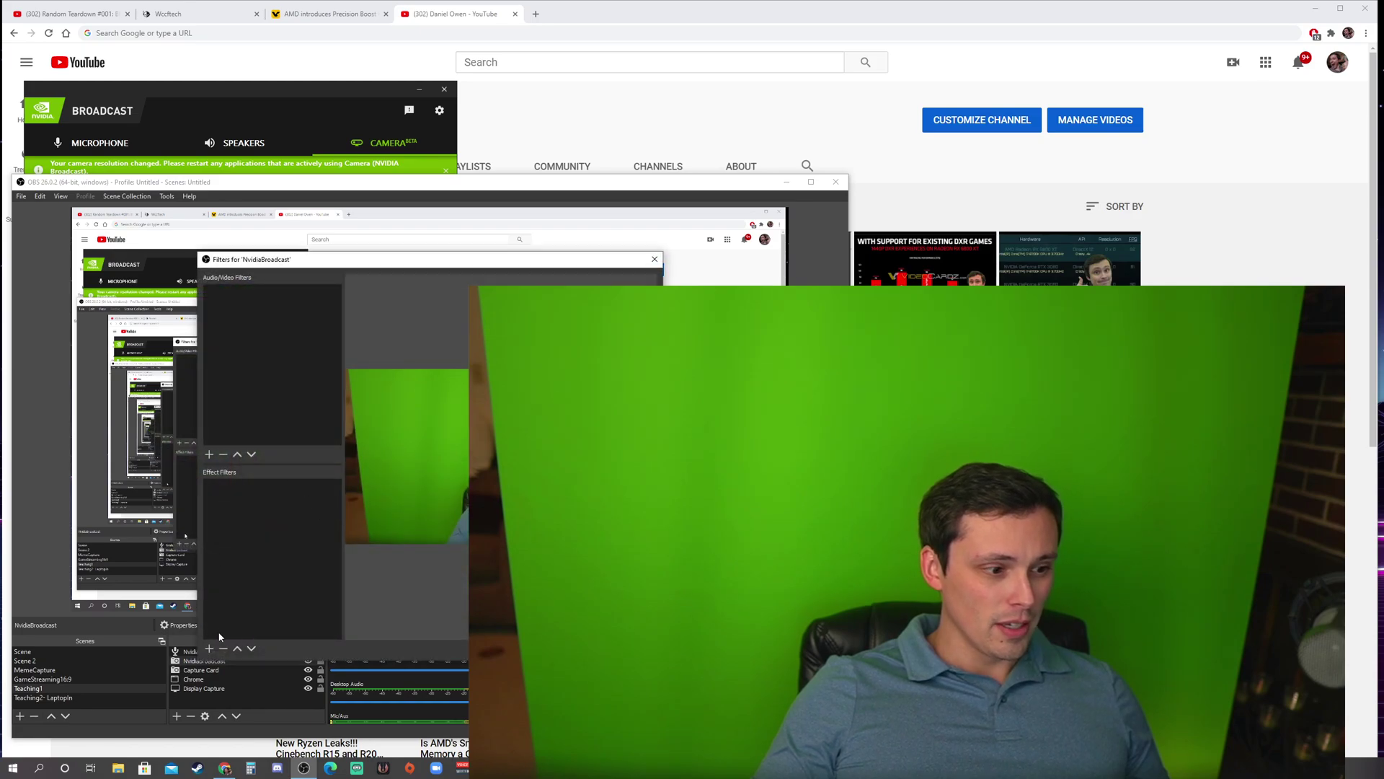
pyautogui.moveTo(447, 265); pyautogui.dragTo(259, 274)
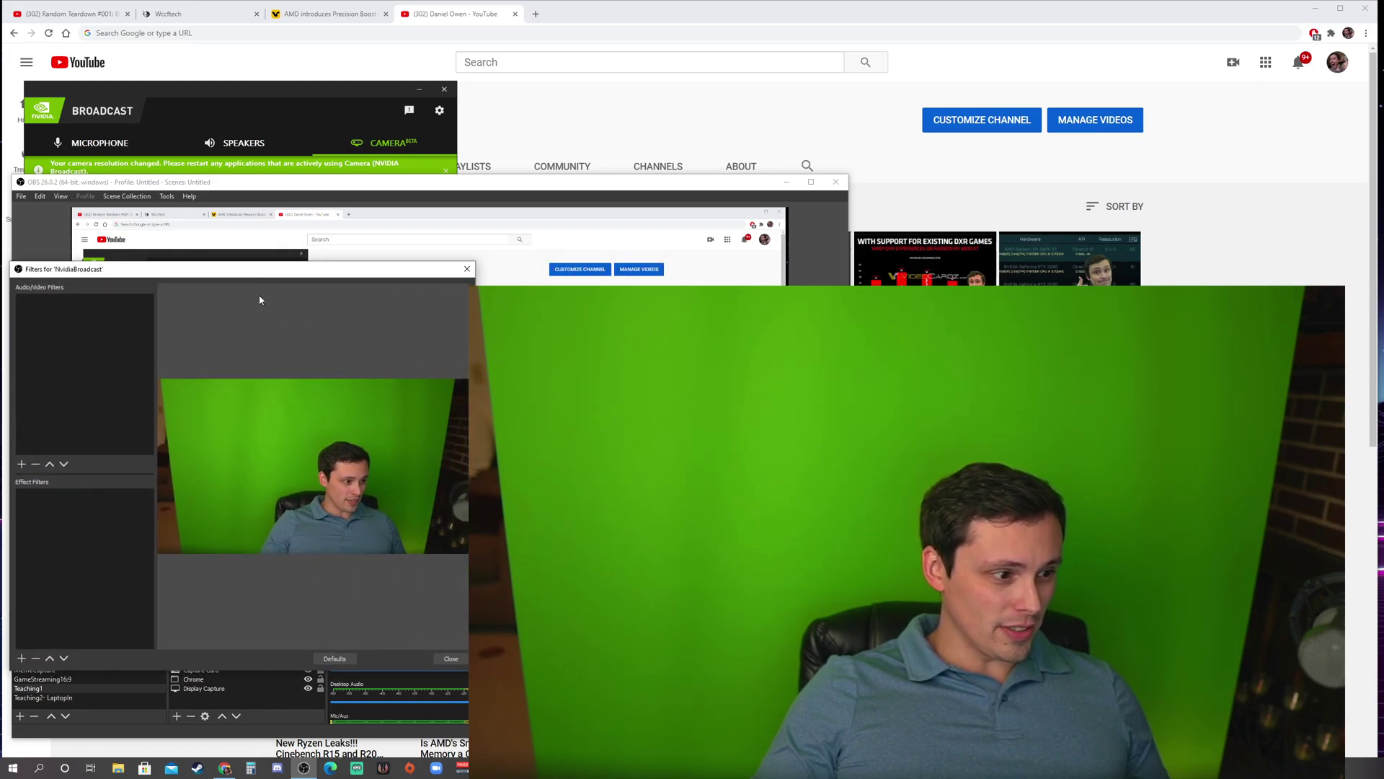
pyautogui.click(22, 660)
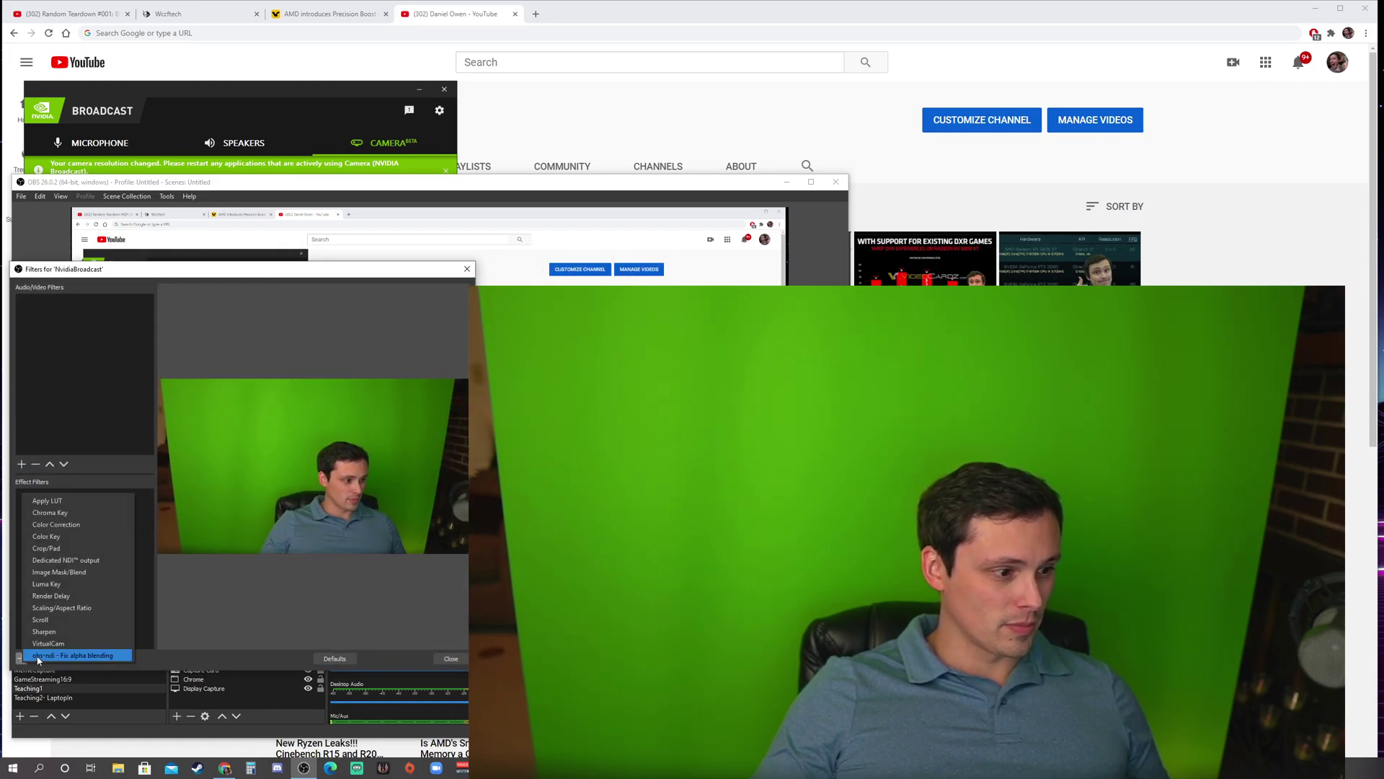
pyautogui.click(60, 513)
pyautogui.click(234, 494)
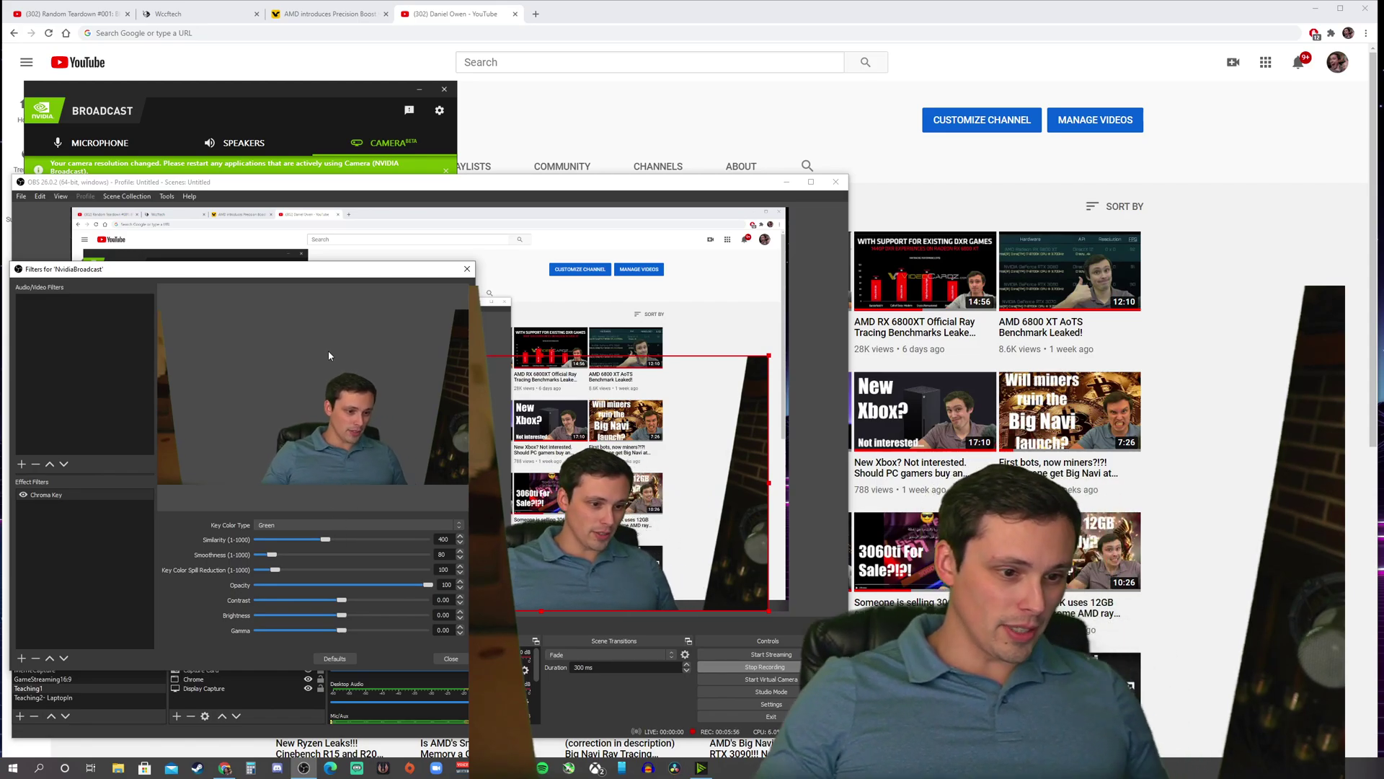
pyautogui.click(451, 659)
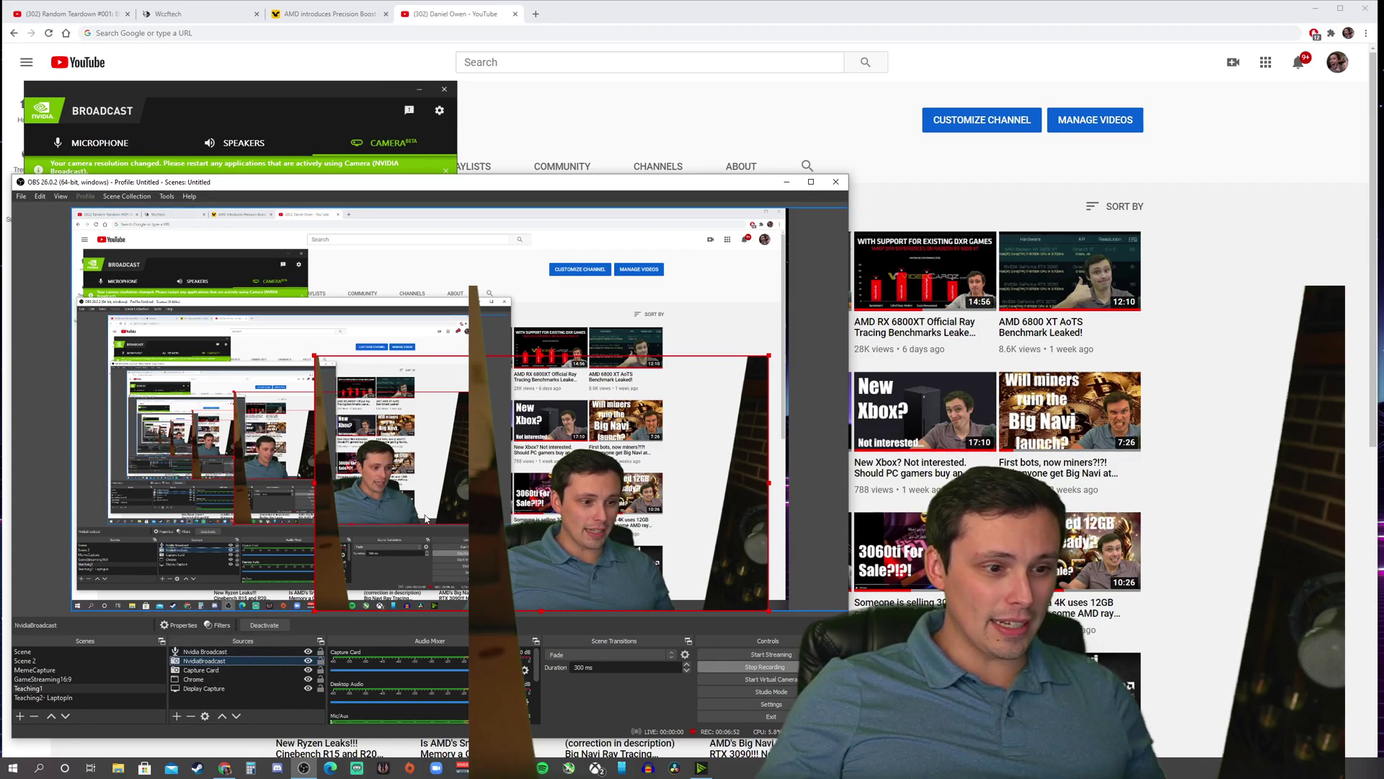
# Step: Add a Crop/Pad effect filter with its default name to the NvidiaBroadcast source
pyautogui.rightClick(215, 663)
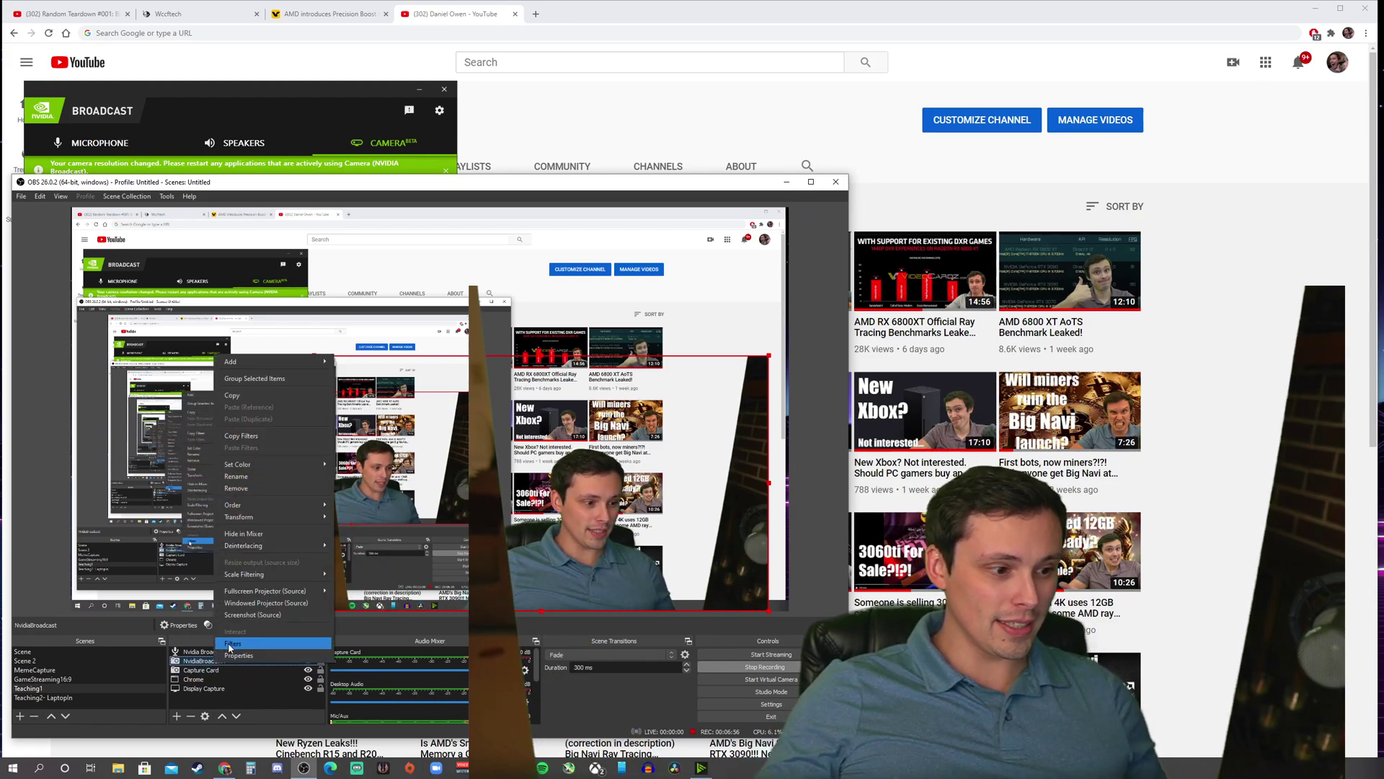
pyautogui.click(235, 635)
pyautogui.click(212, 650)
pyautogui.click(385, 272)
pyautogui.click(215, 650)
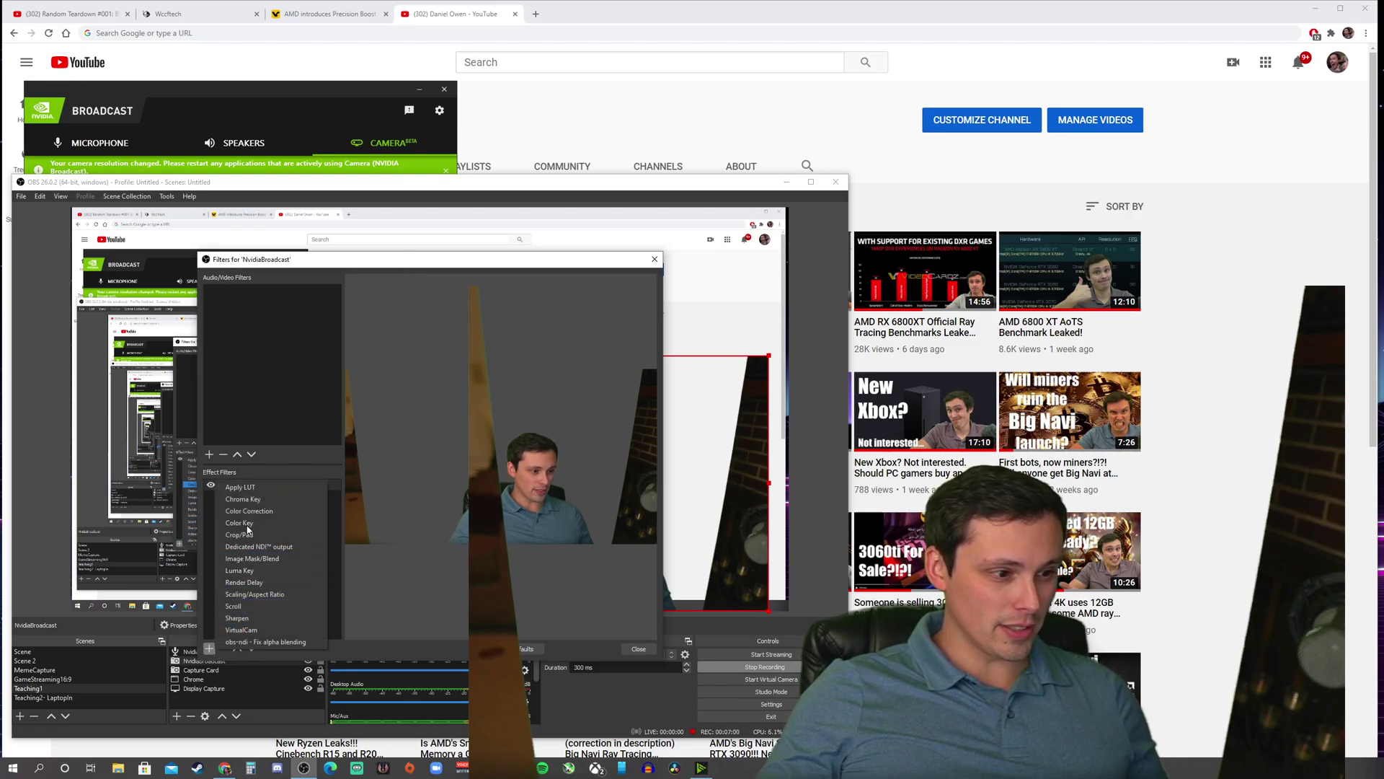
pyautogui.click(245, 537)
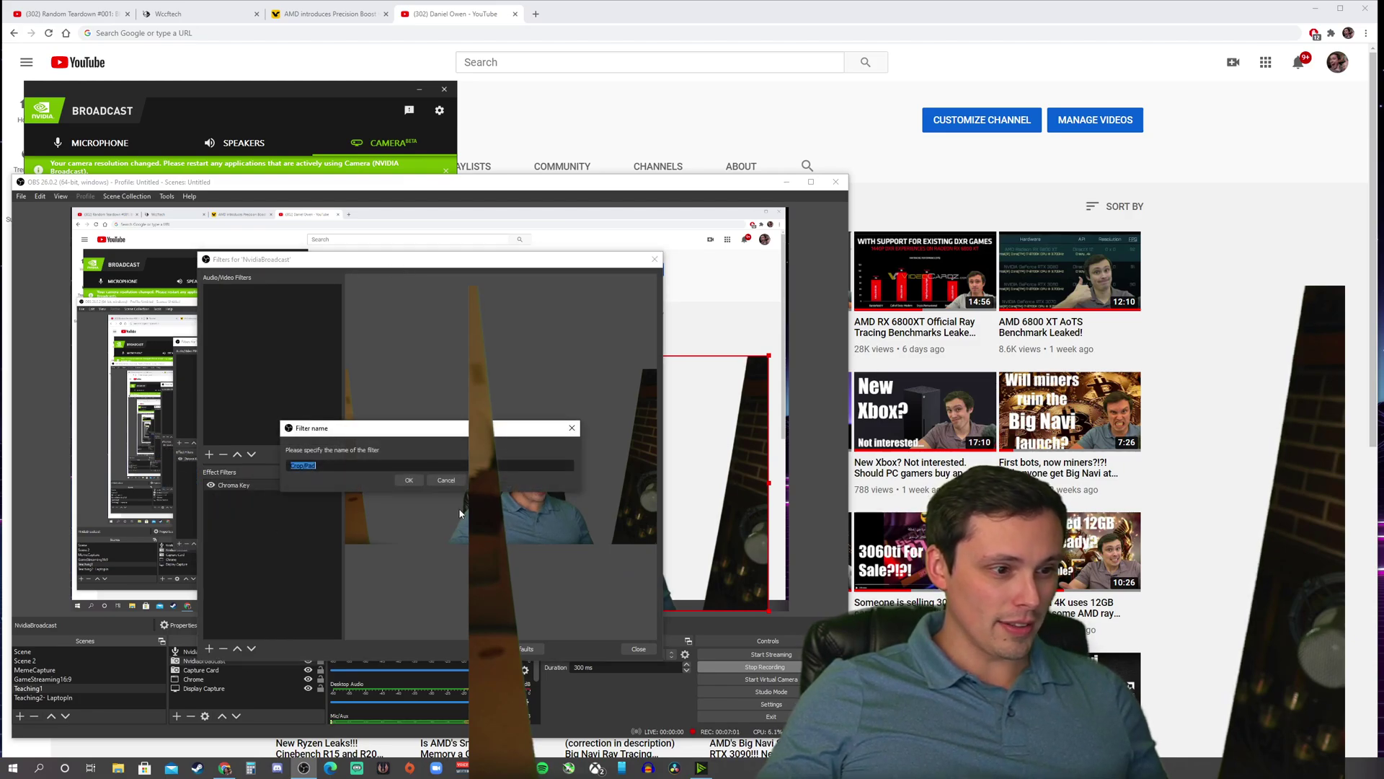
pyautogui.click(408, 480)
pyautogui.moveTo(495, 268); pyautogui.dragTo(304, 276)
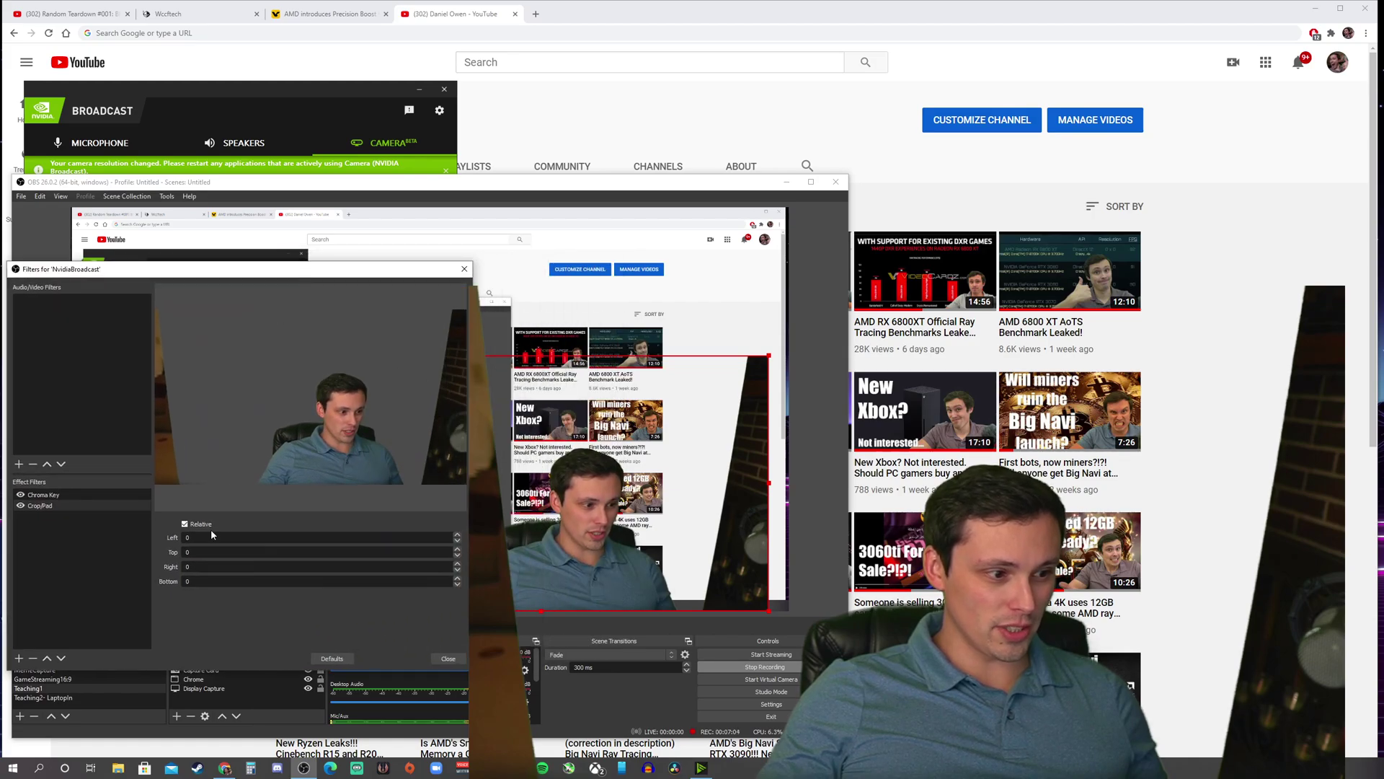
# Step: Crop the NvidiaBroadcast source by 200 on its left side and 250 on its right side
pyautogui.write('200')
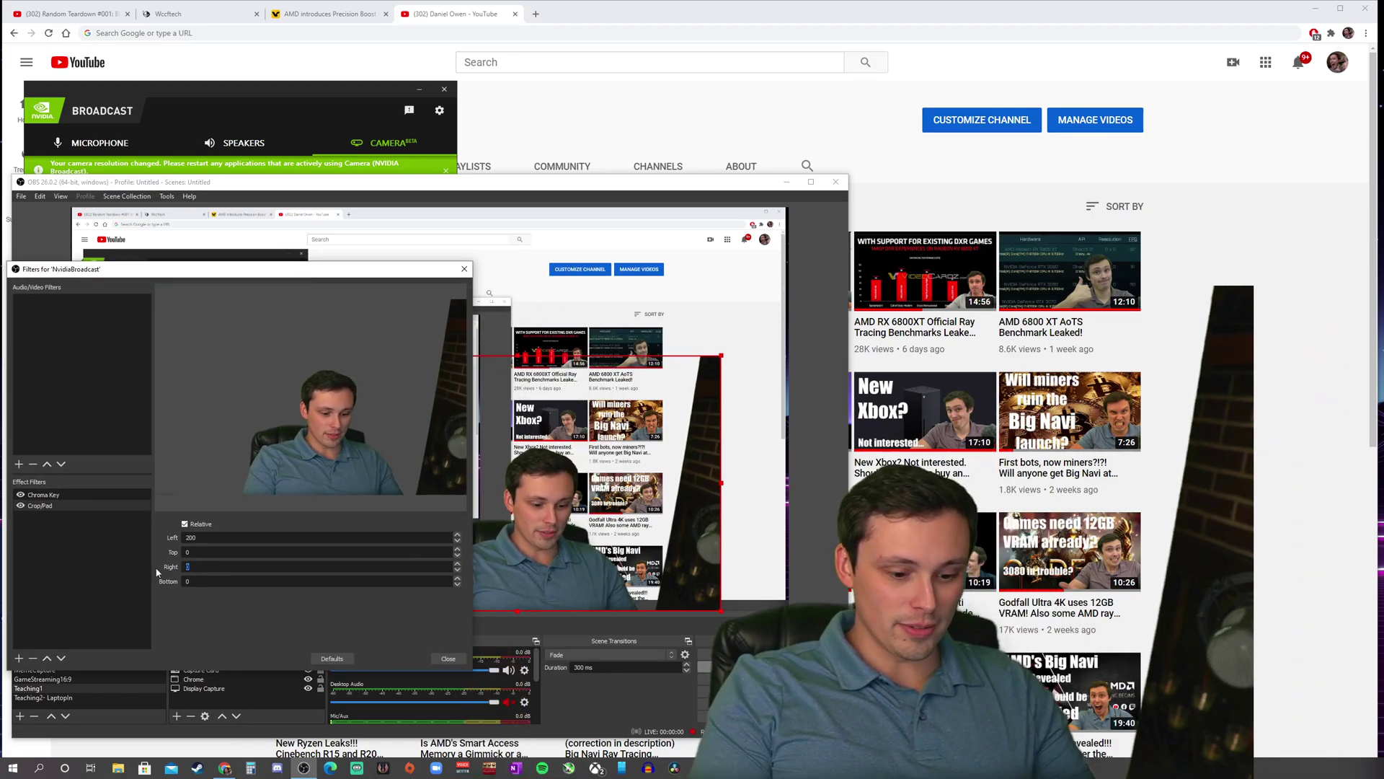
pyautogui.press('Tab')
pyautogui.press('Tab')
pyautogui.write('200')
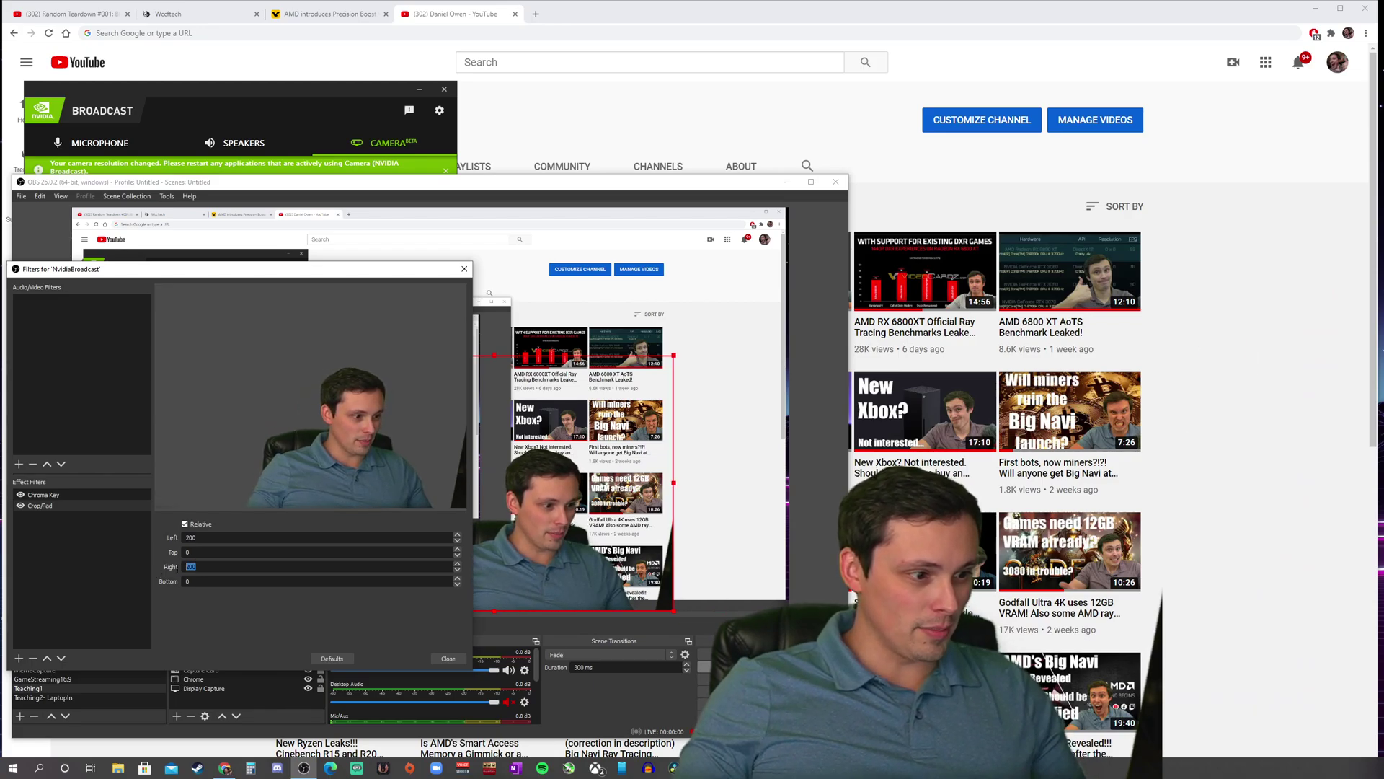
pyautogui.write('250')
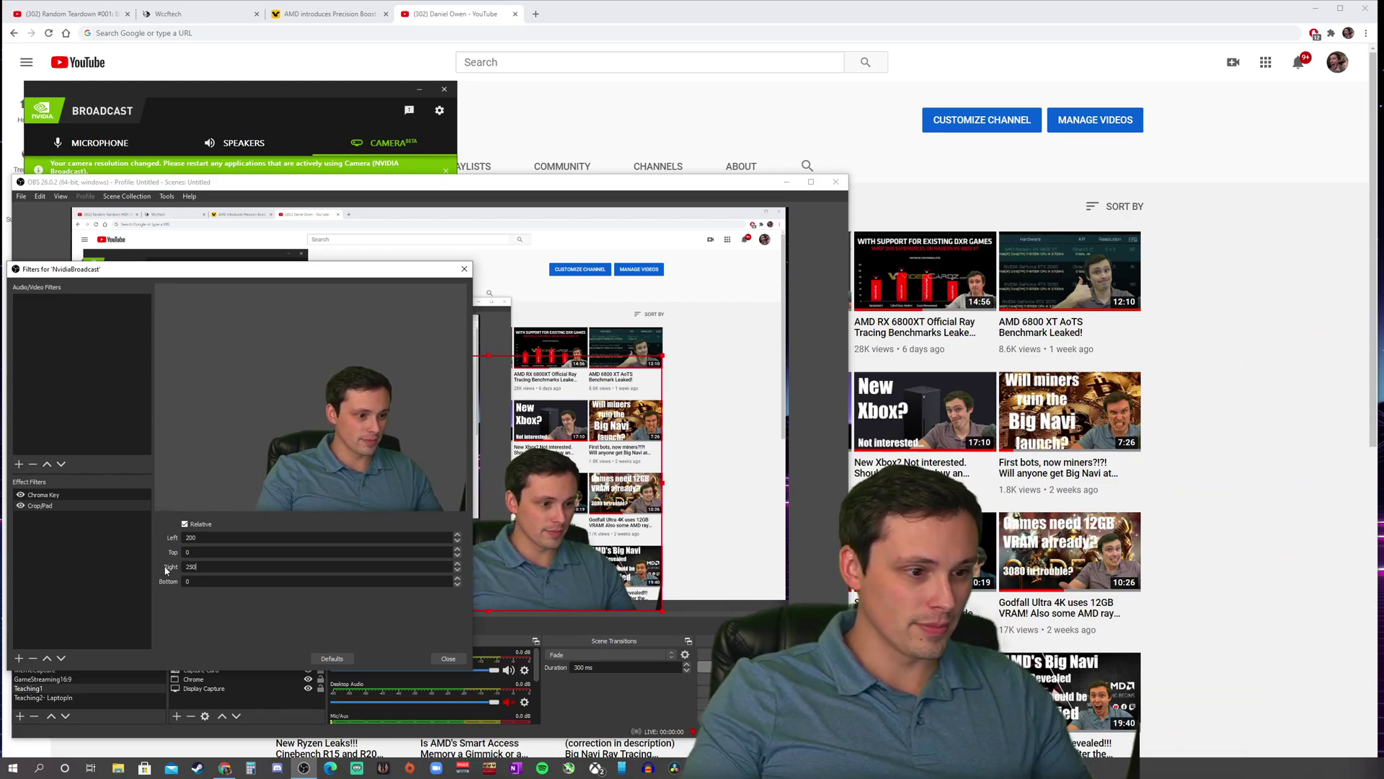
pyautogui.click(448, 658)
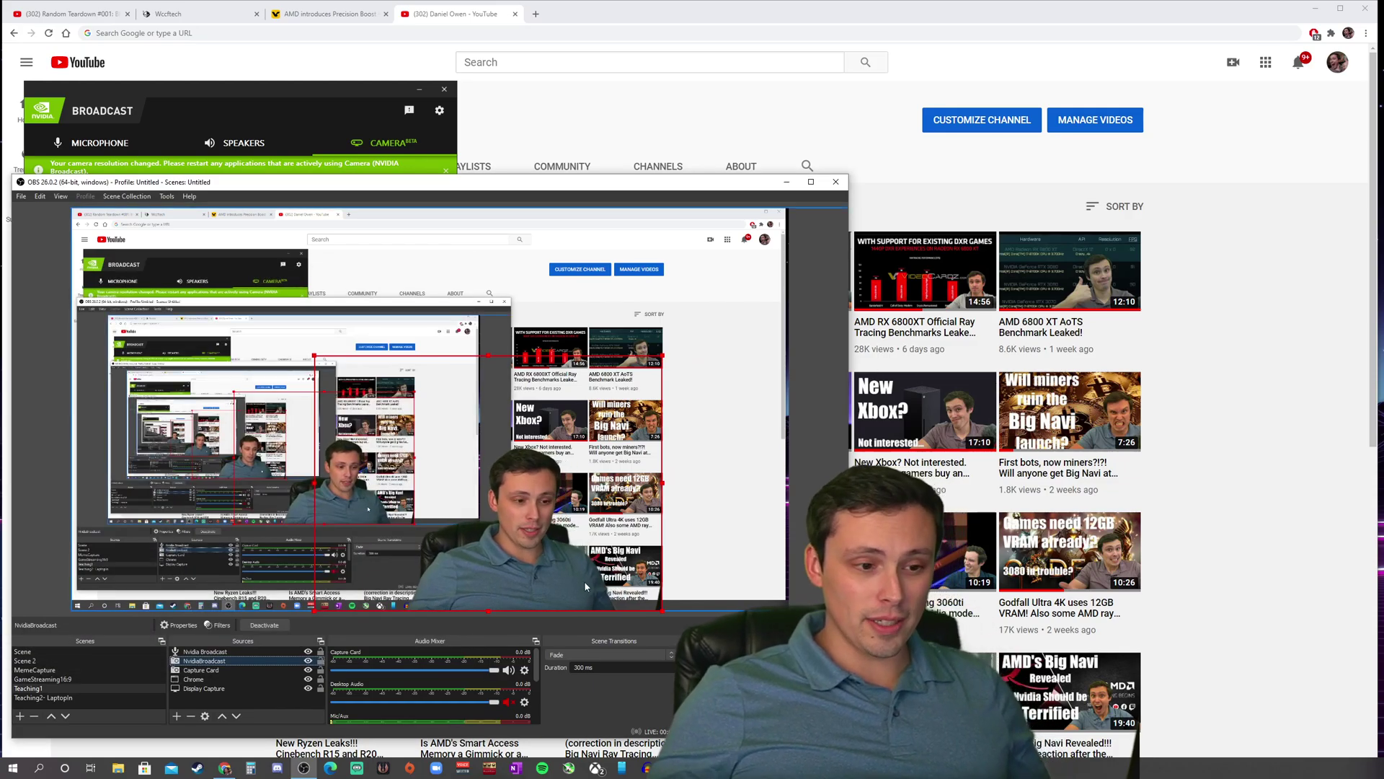
# Step: Shift the NvidiaBroadcast camera source slightly to the right along the lower edge of the preview canvas
pyautogui.moveTo(597, 590); pyautogui.dragTo(591, 473)
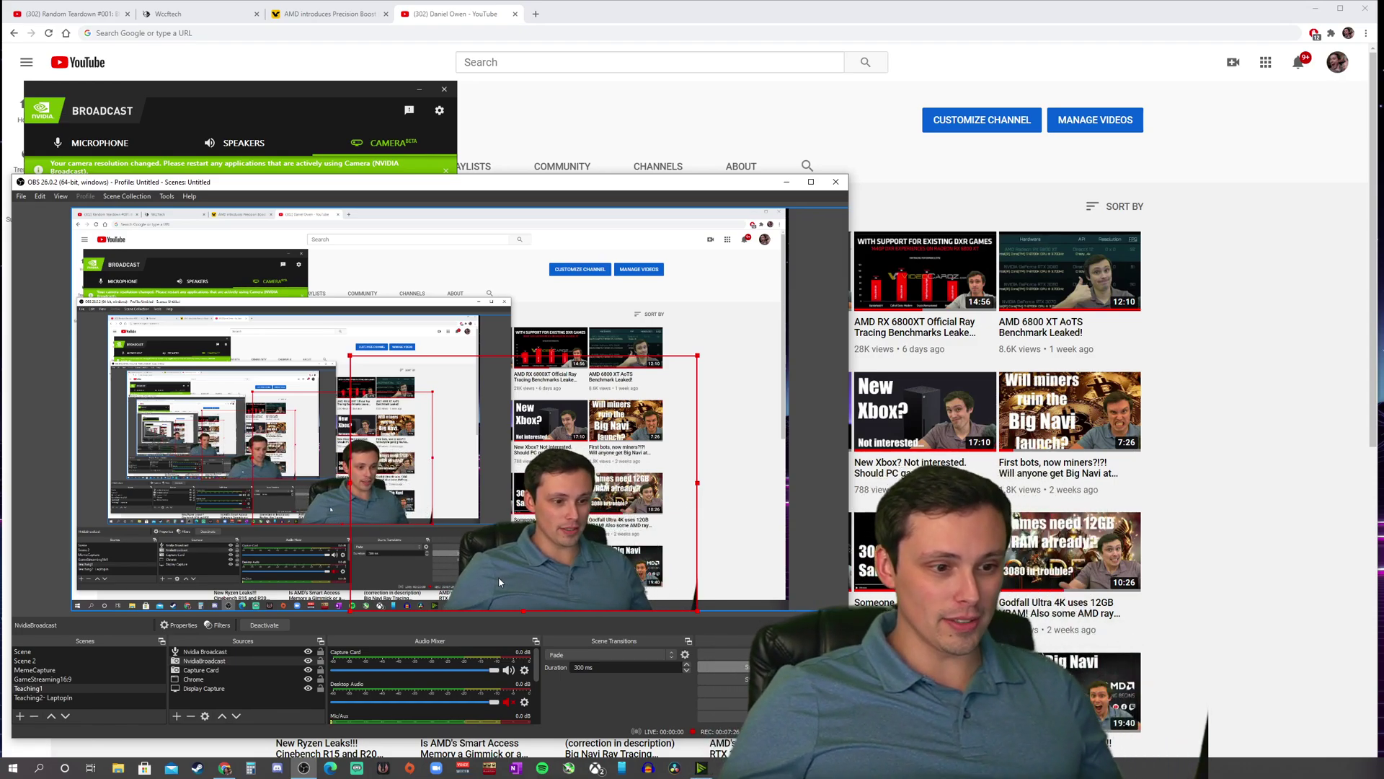
# Step: Remove the Crop/Pad and Chroma Key filters from the NvidiaBroadcast source
pyautogui.doubleClick(213, 661)
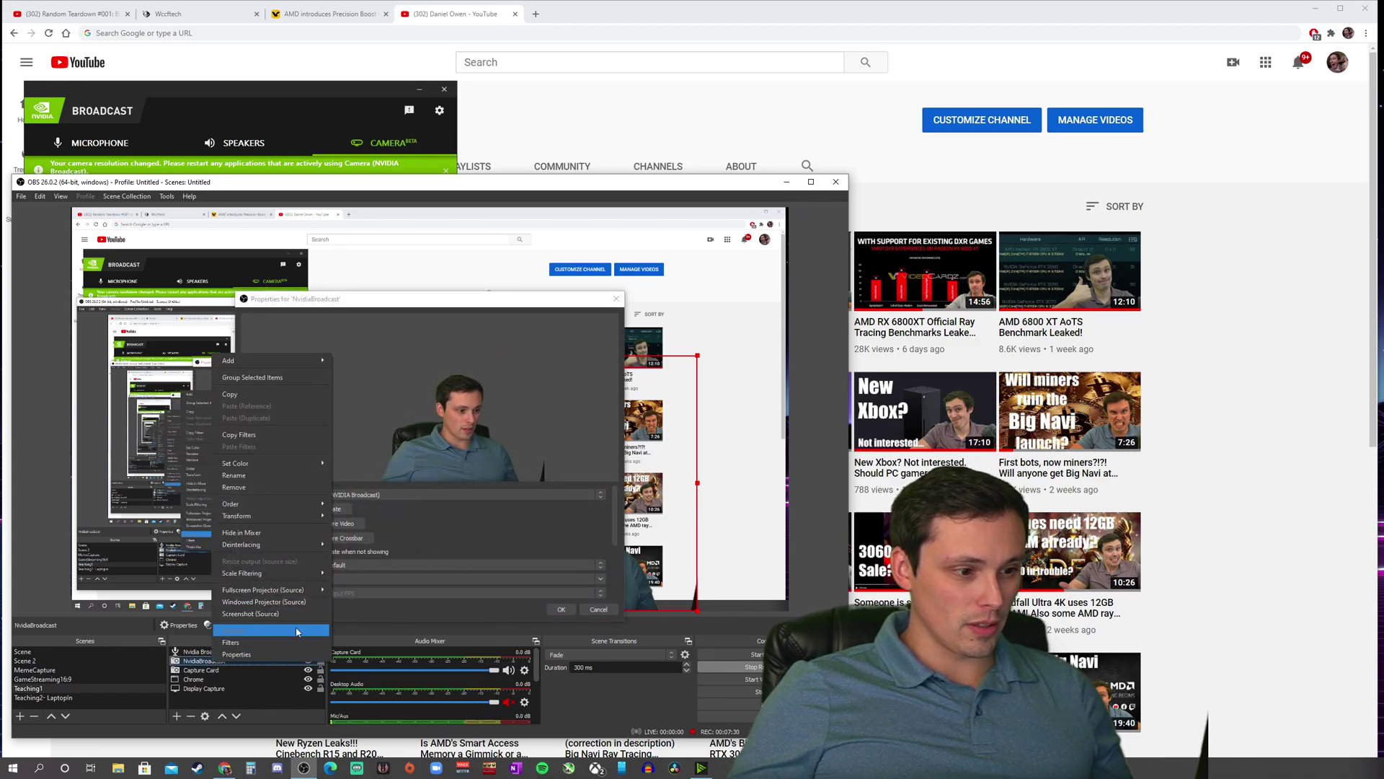
pyautogui.click(217, 625)
pyautogui.click(231, 495)
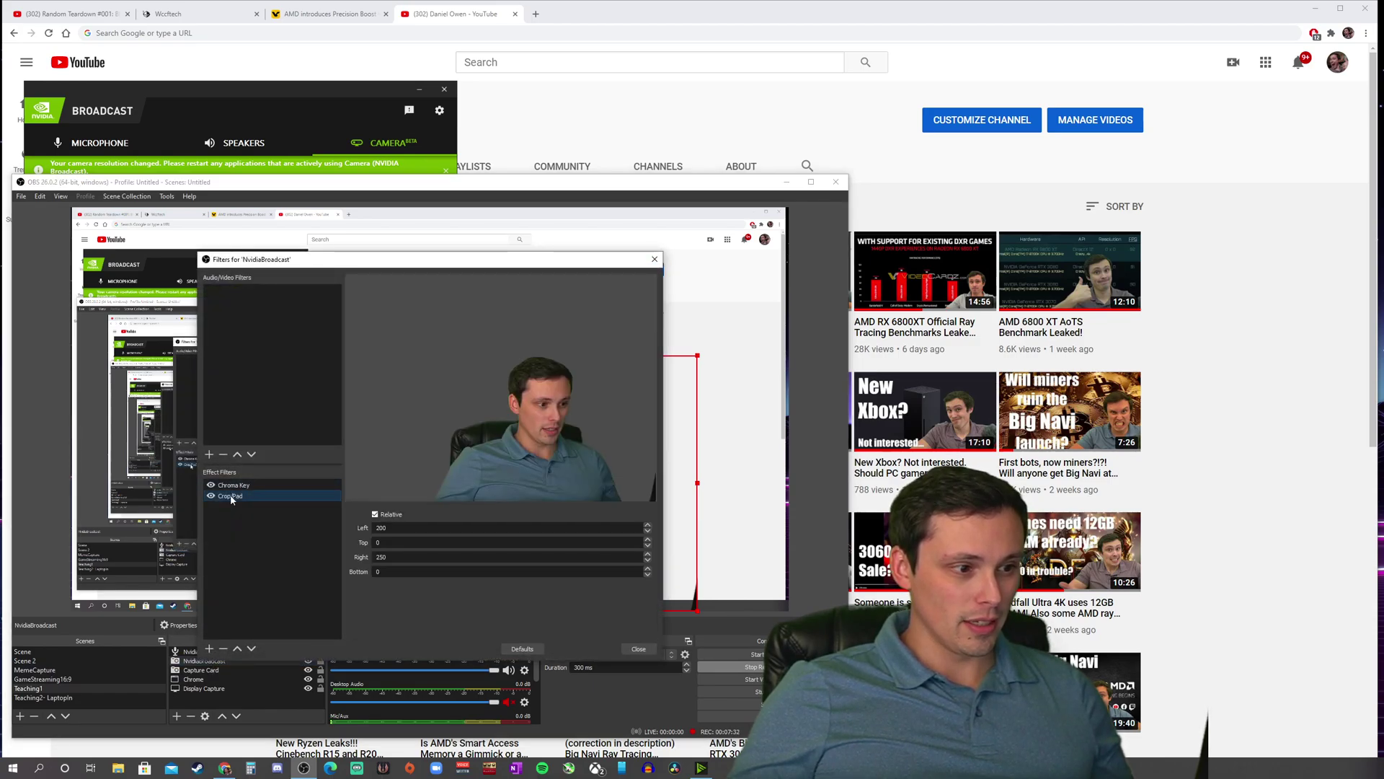
pyautogui.press('Delete')
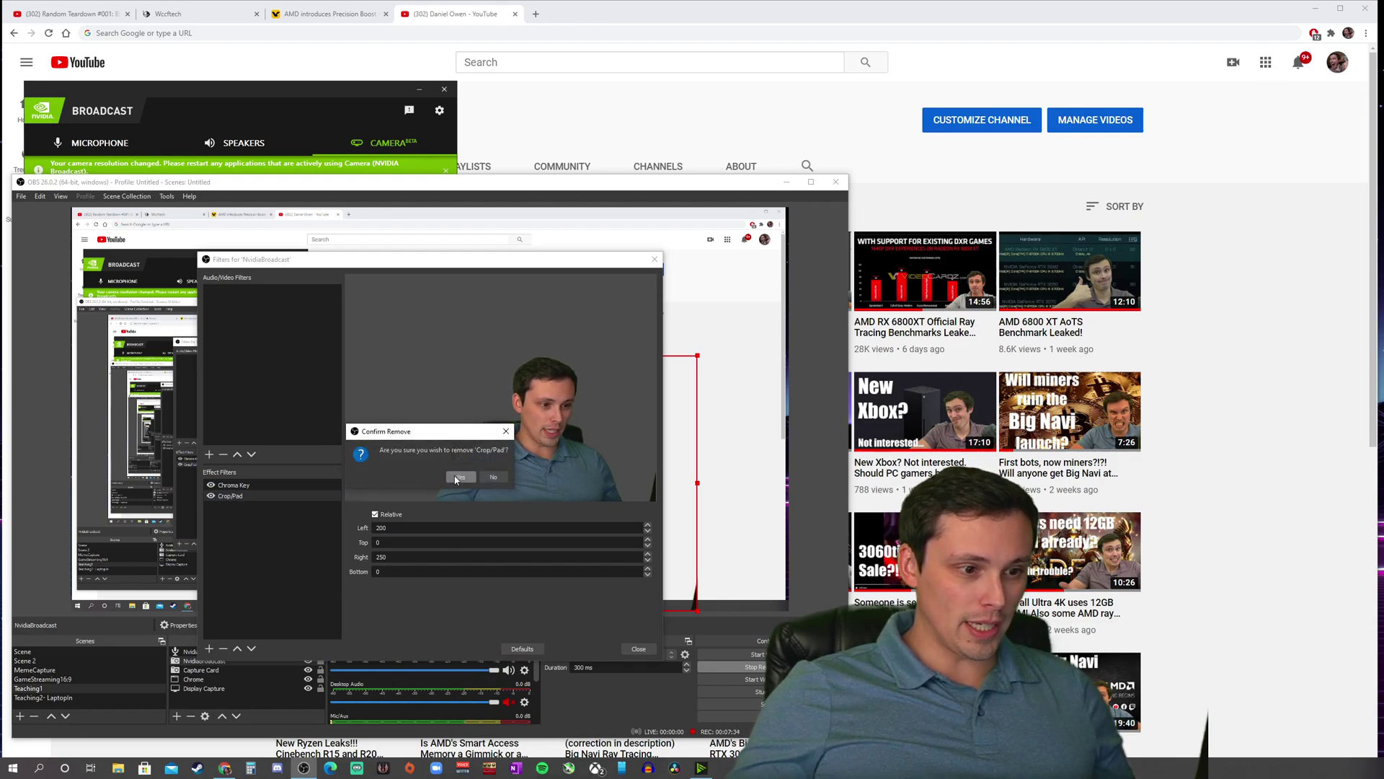
pyautogui.click(460, 477)
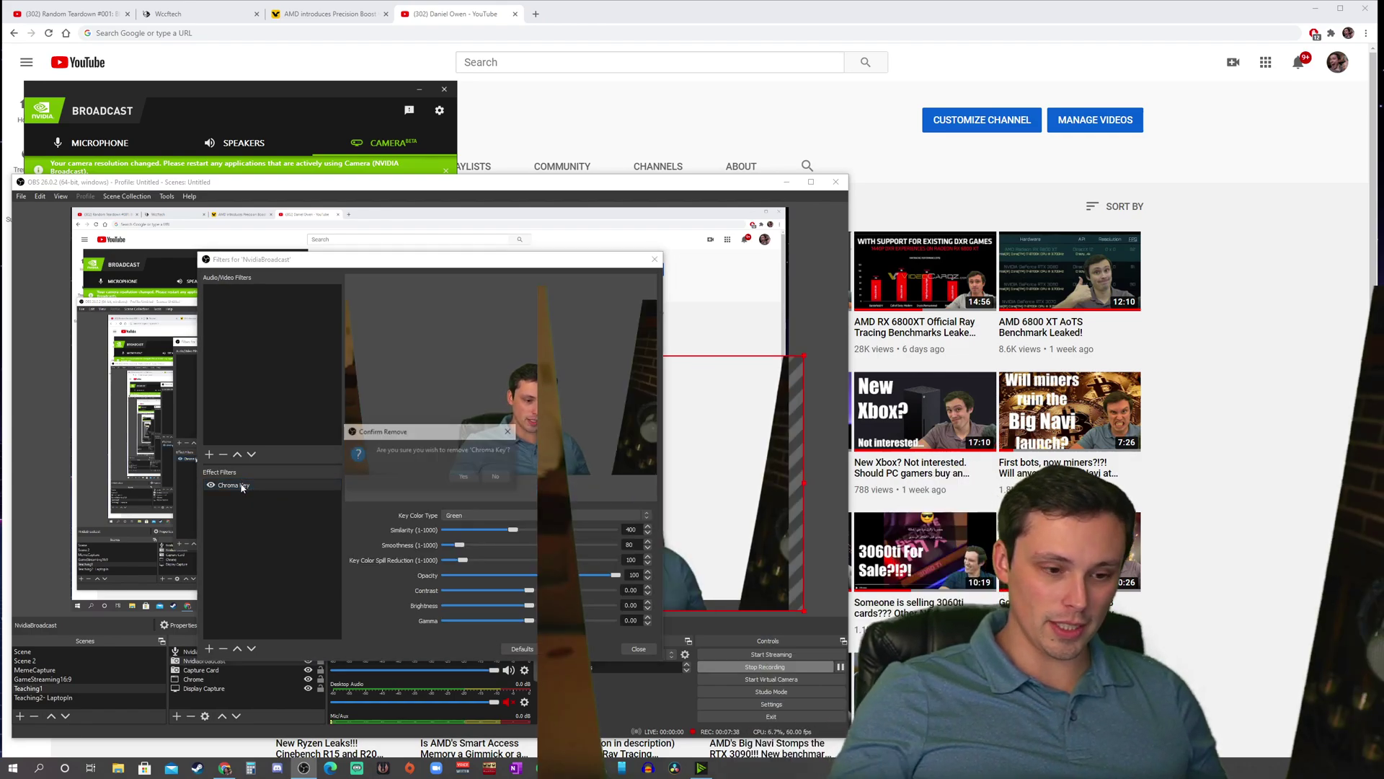
pyautogui.press('Delete')
pyautogui.click(460, 477)
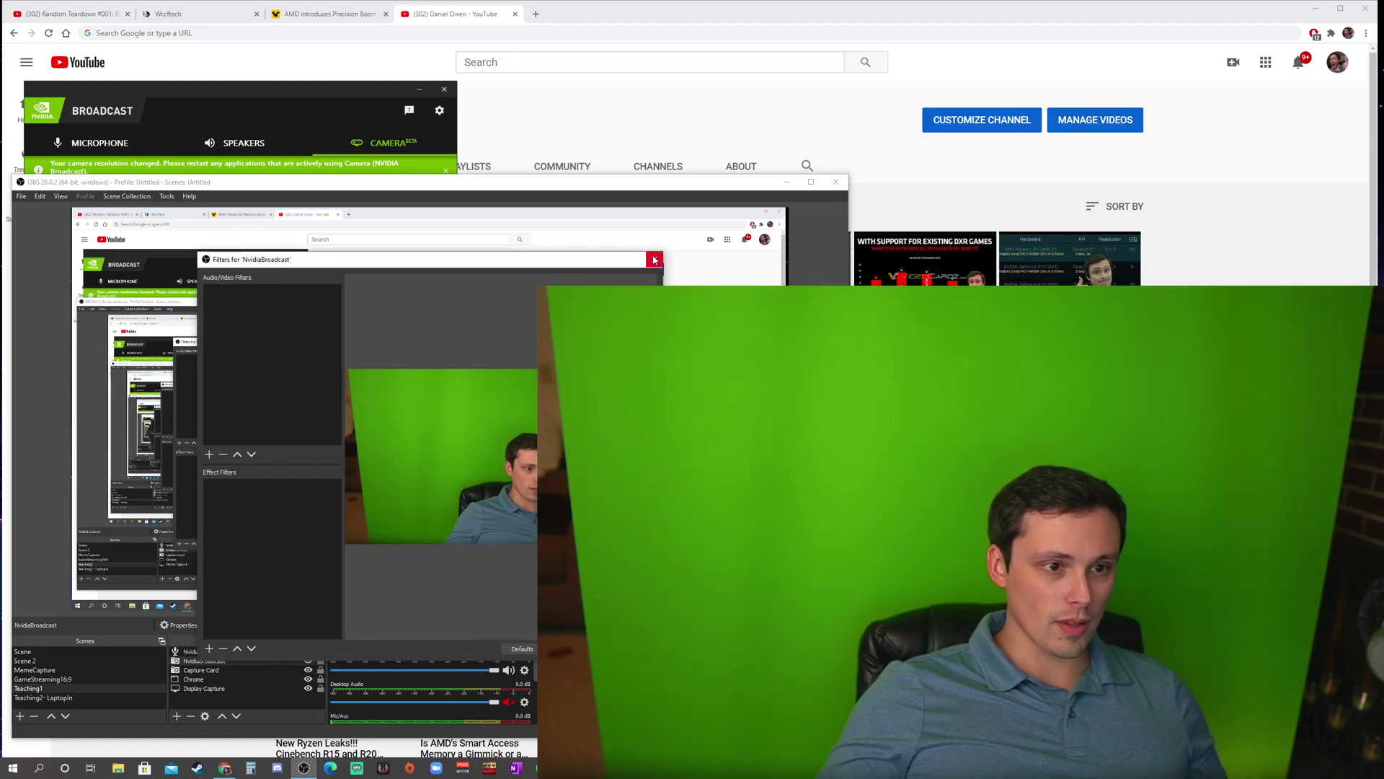
pyautogui.click(654, 260)
# Step: Turn on Background replacement for the camera in NVIDIA Broadcast and bring OBS back to the front
pyautogui.click(365, 88)
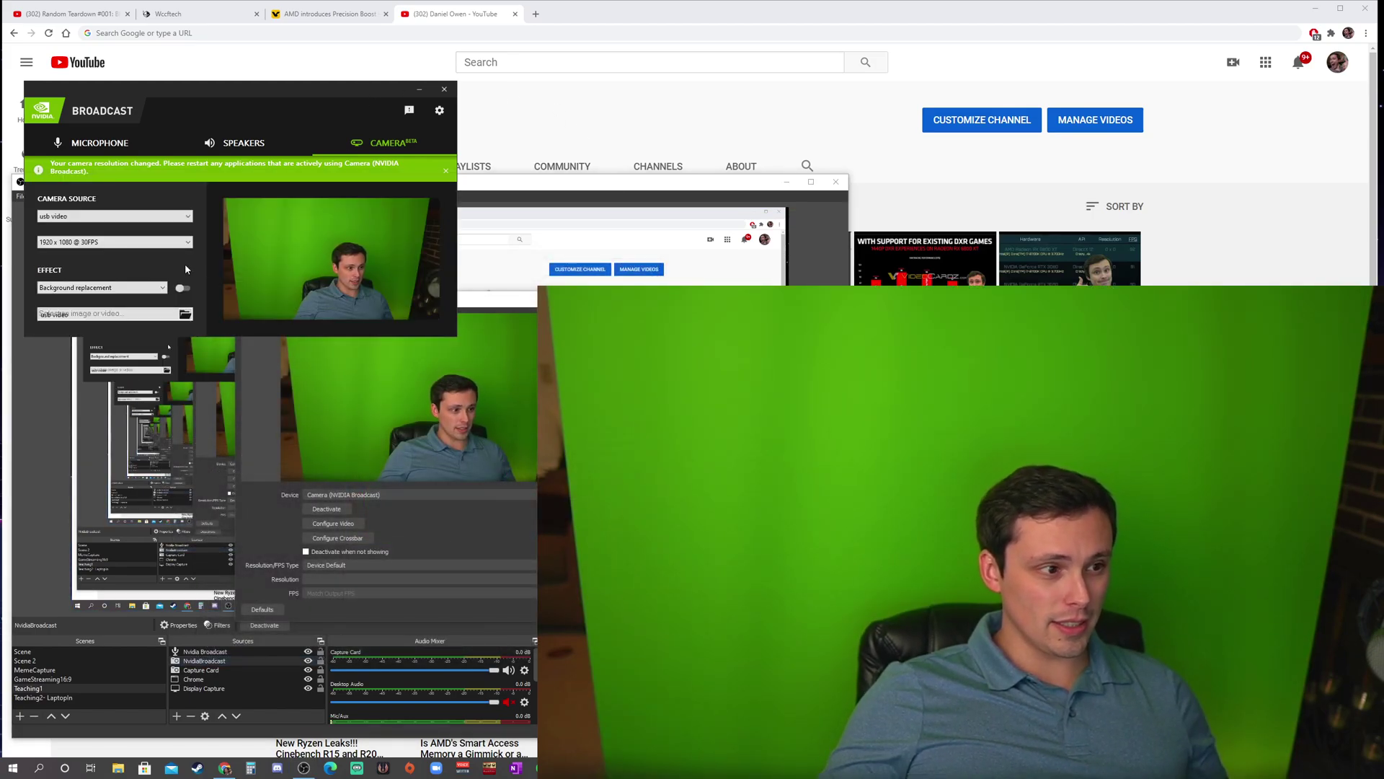
pyautogui.click(183, 288)
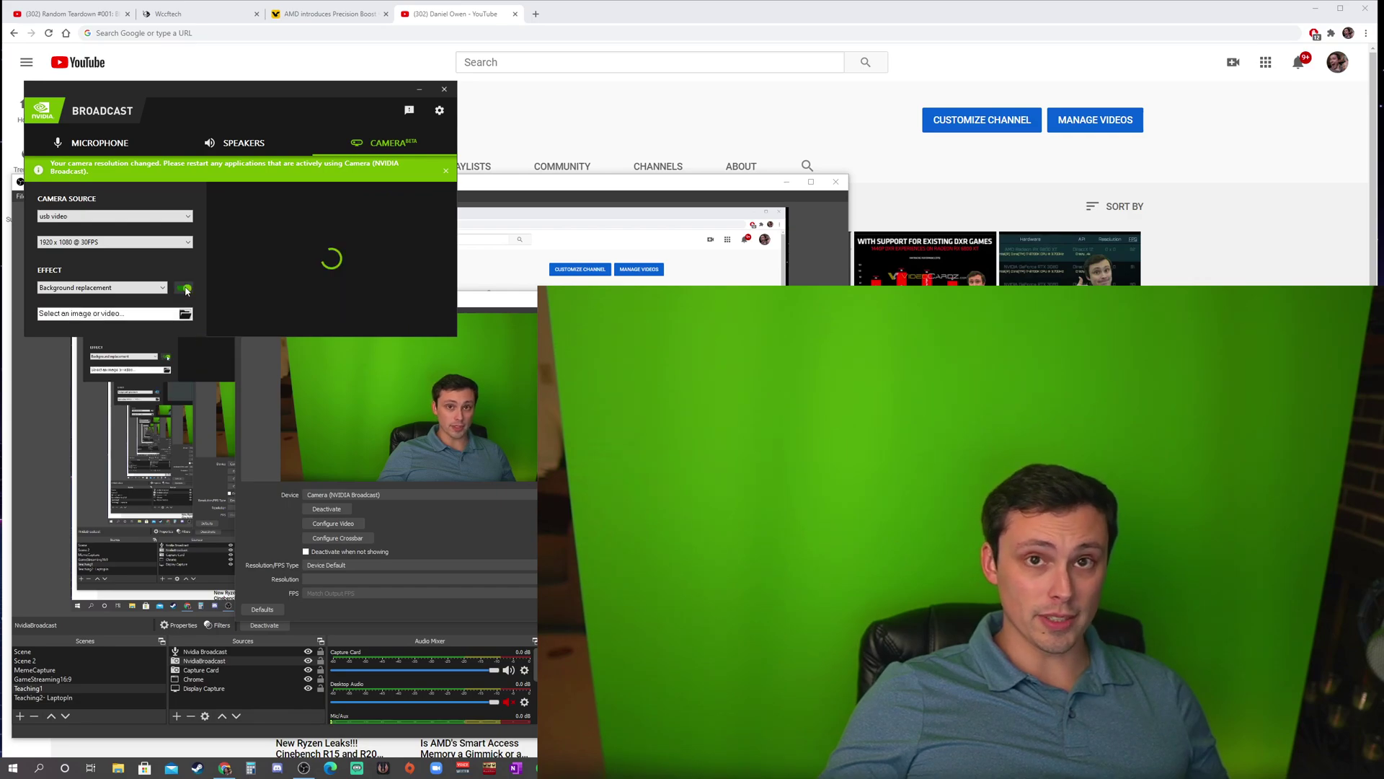
pyautogui.click(724, 13)
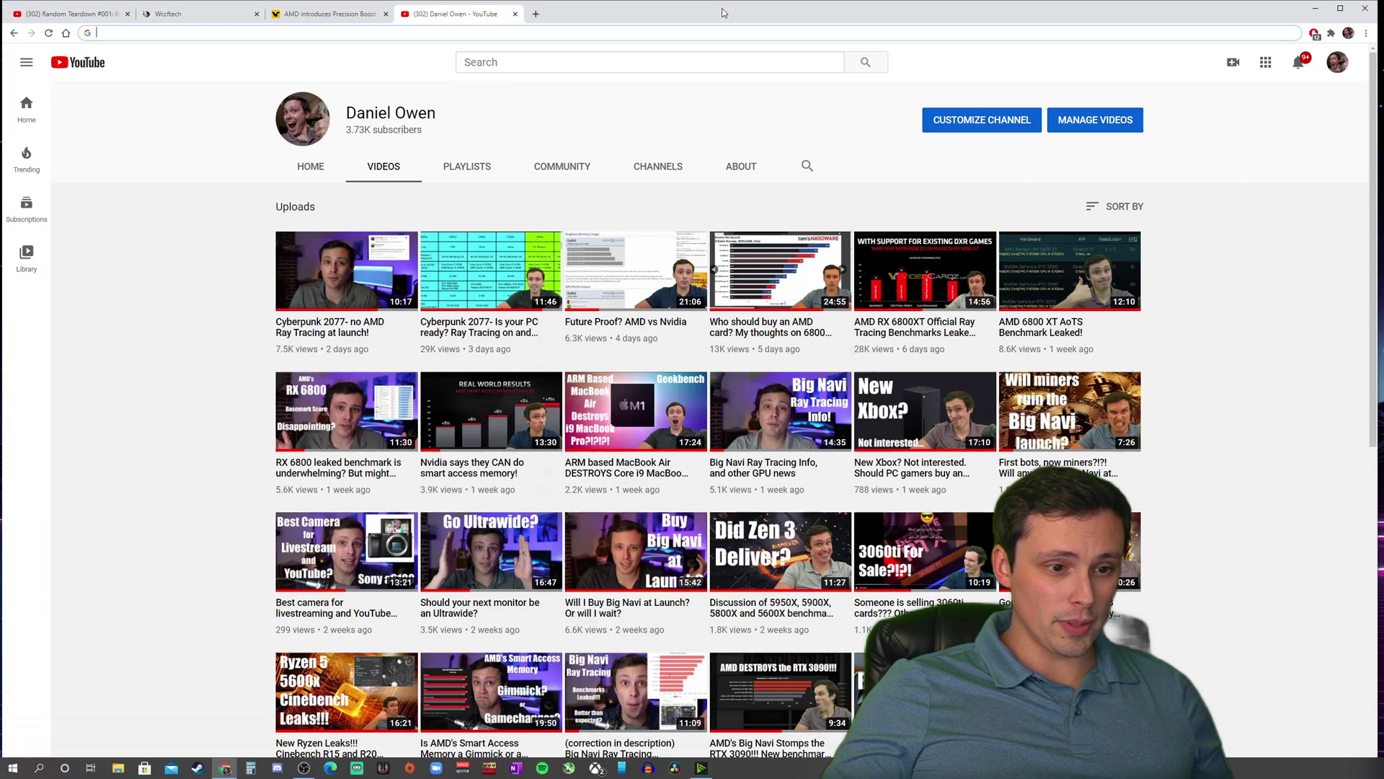
pyautogui.click(304, 766)
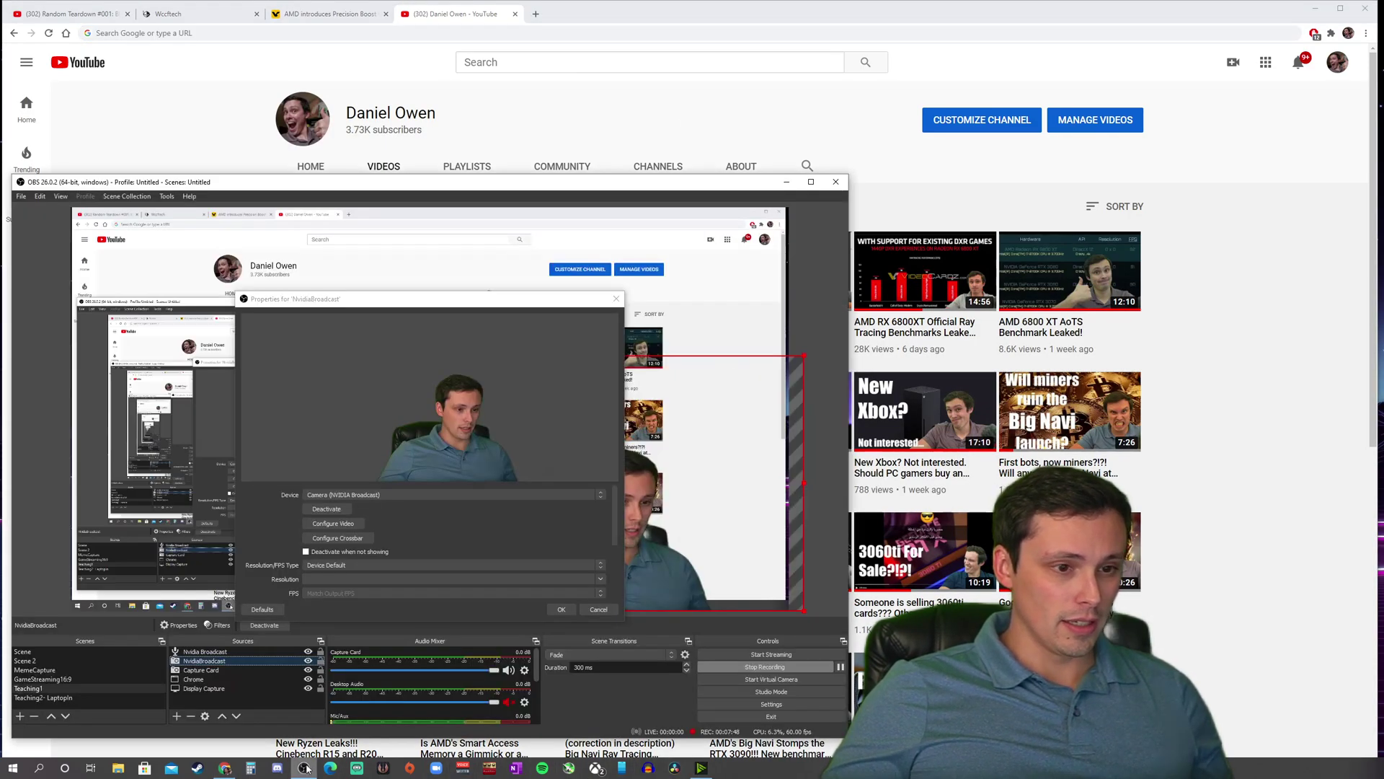
# Step: Accept the camera properties of the NvidiaBroadcast source and close the dialog
pyautogui.click(700, 768)
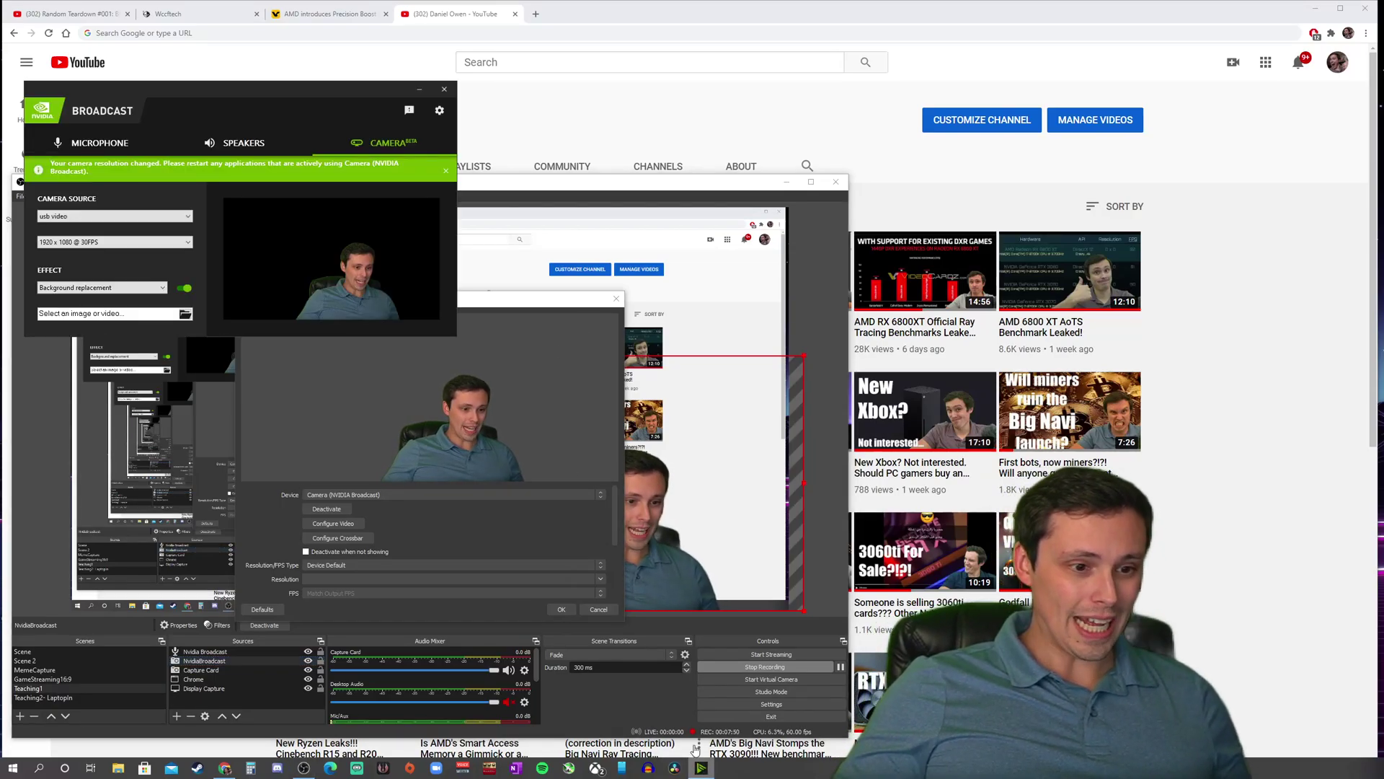
pyautogui.click(561, 611)
pyautogui.click(561, 610)
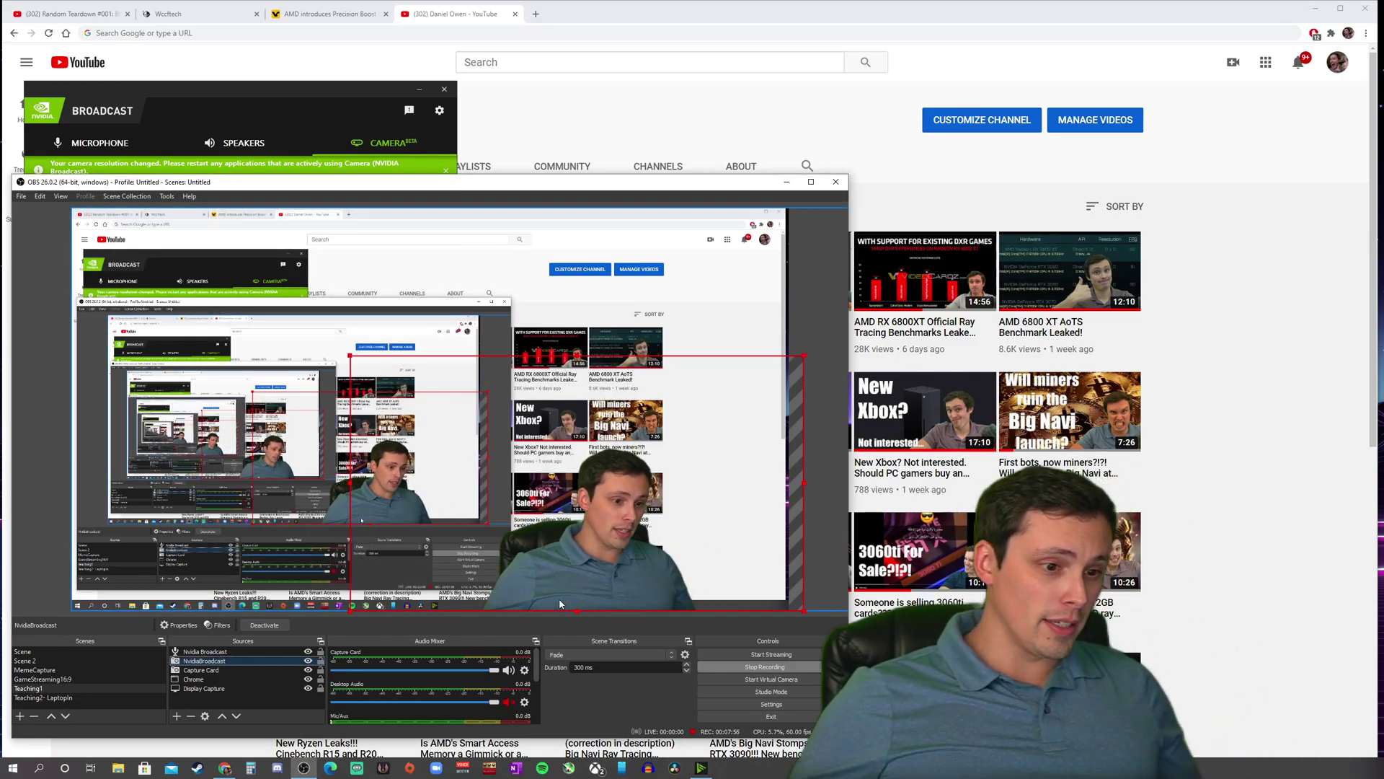
# Step: Switch the camera's Background replacement effect off and back on in NVIDIA Broadcast to compare the webcam image
pyautogui.click(248, 126)
pyautogui.click(188, 288)
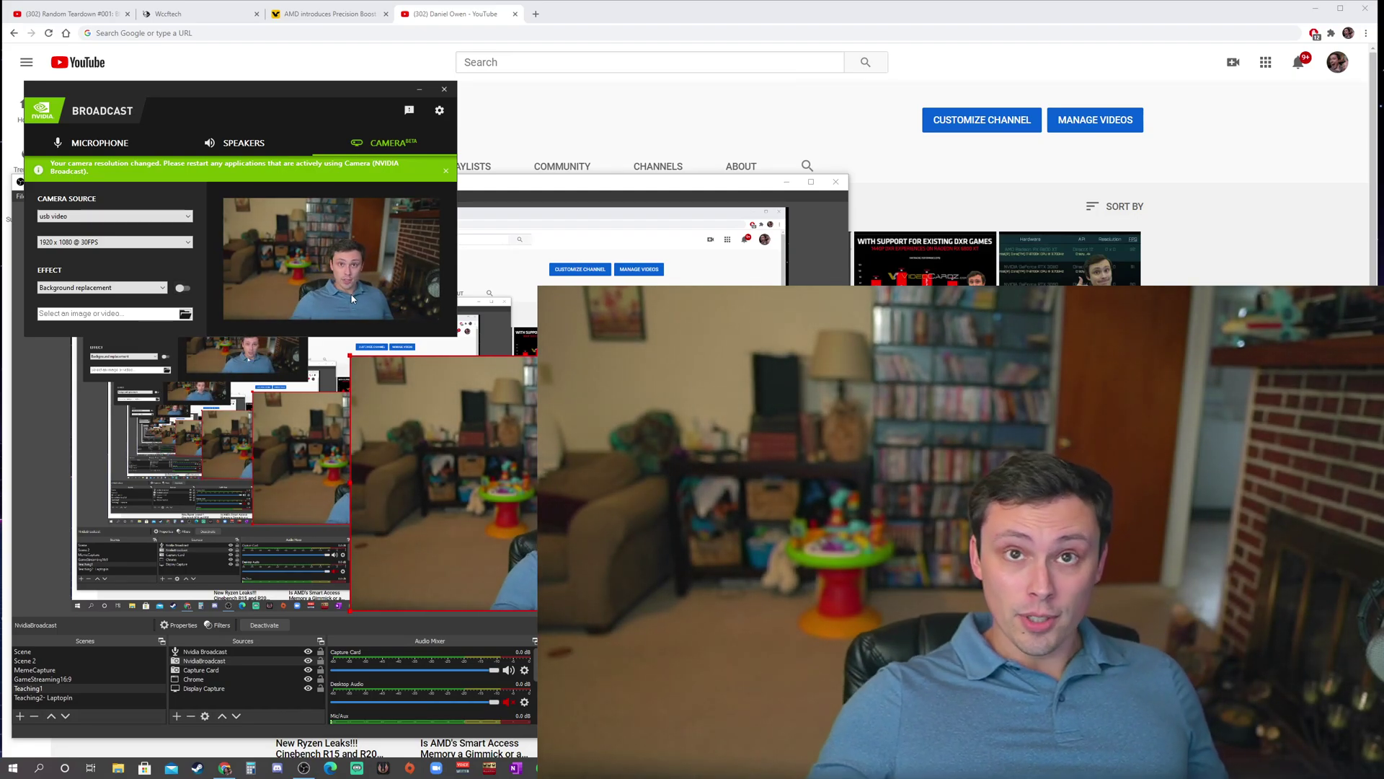
pyautogui.click(186, 289)
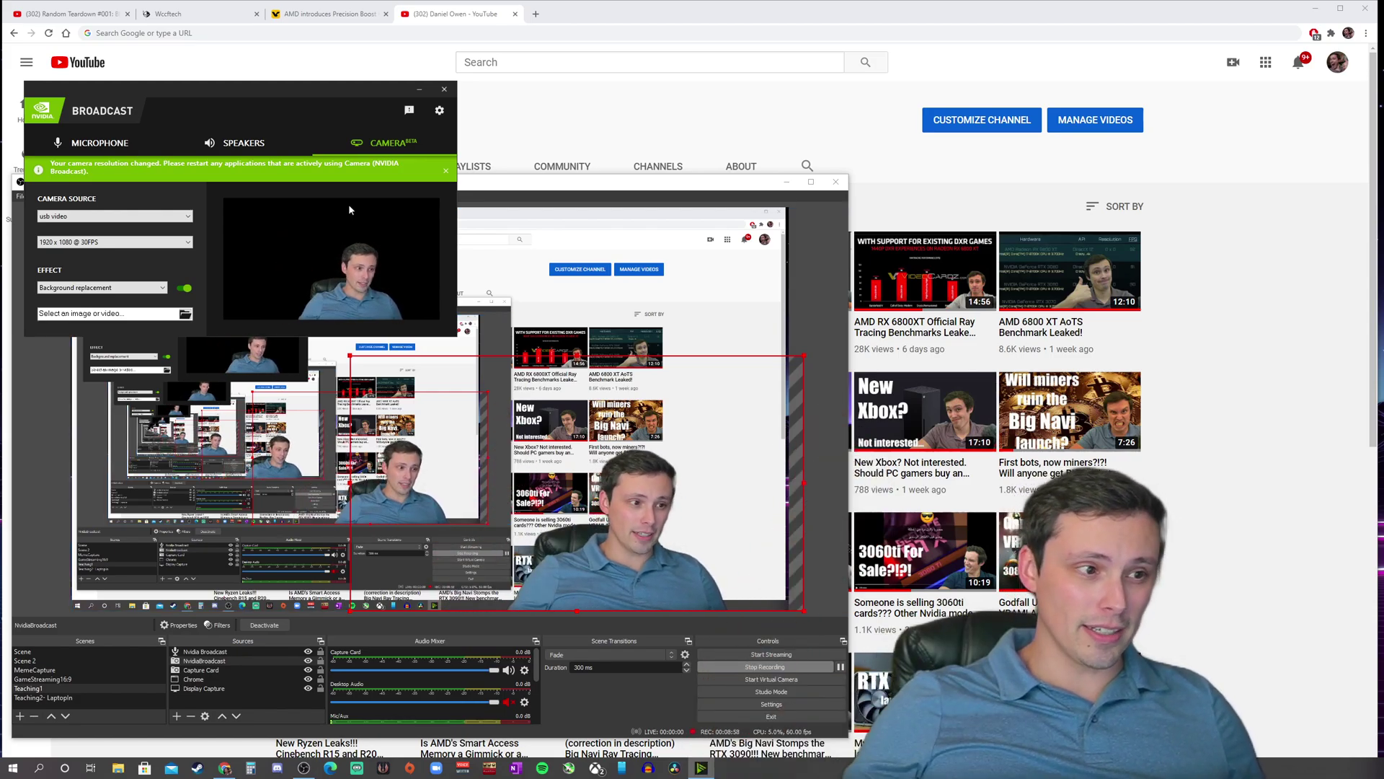
# Step: Show the microphone settings in NVIDIA Broadcast, and fill the browser's address bar with random characters to test keyboard Noise removal
pyautogui.click(107, 143)
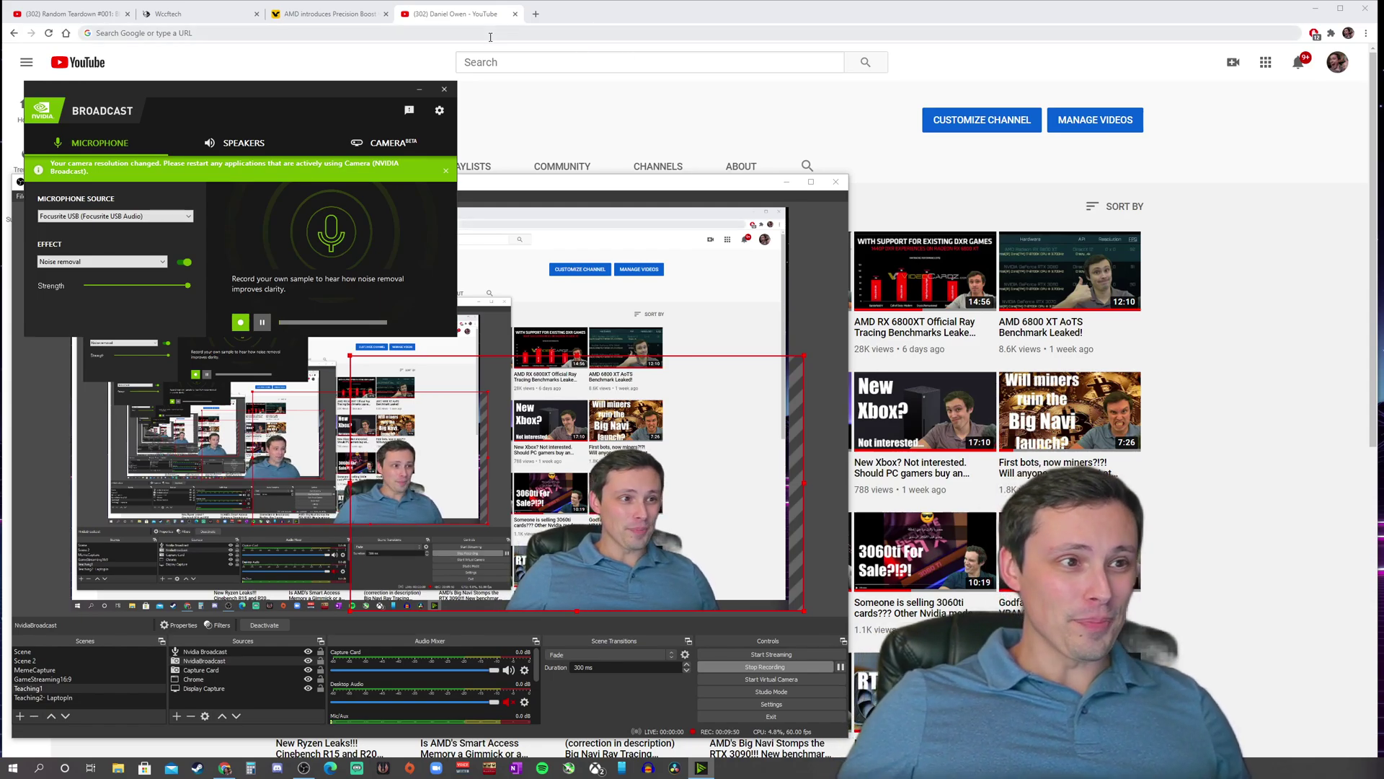
pyautogui.click(339, 35)
pyautogui.write('as;ldfja;lskdjf;alksdj')
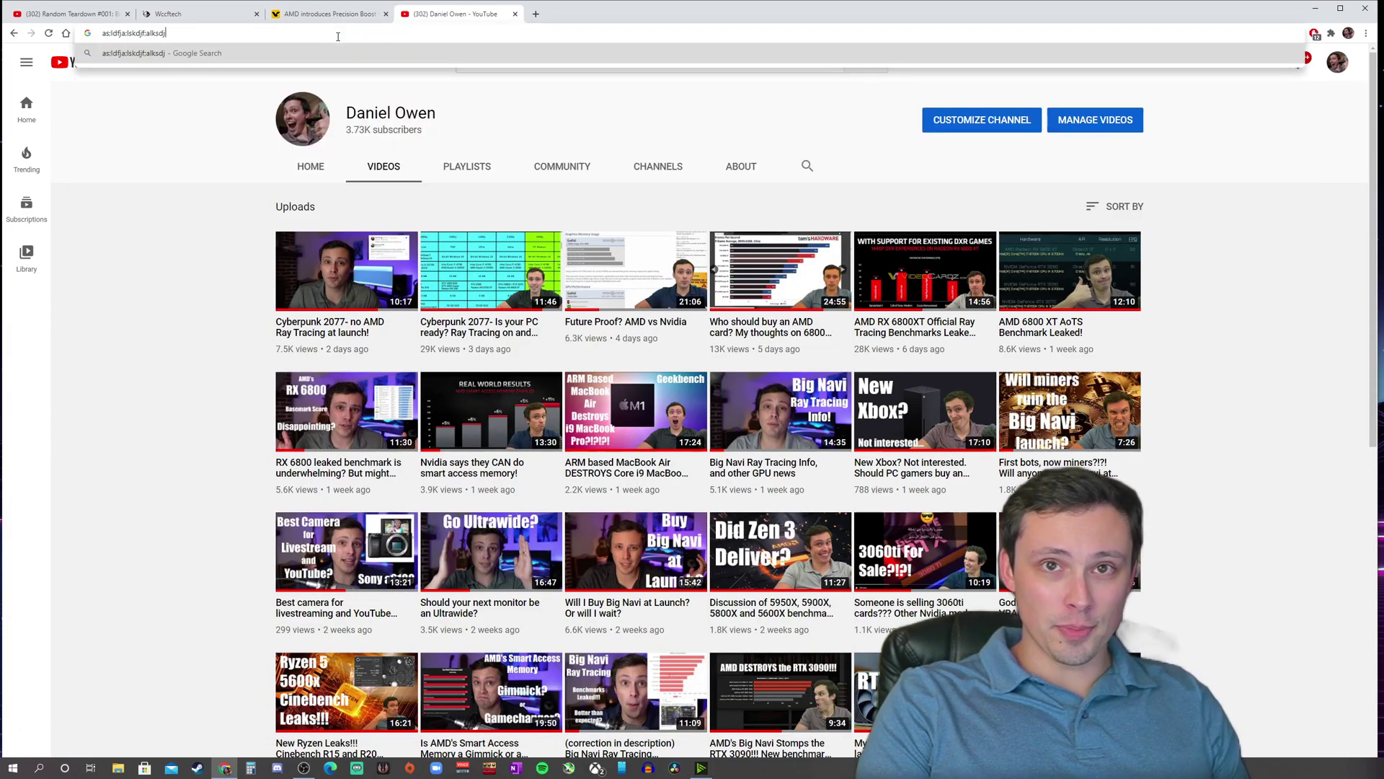
pyautogui.write('f;alksjdfa;lsdkjf;alksdjf;alksdjf;alksjdfalksdjfal;ksdjf')
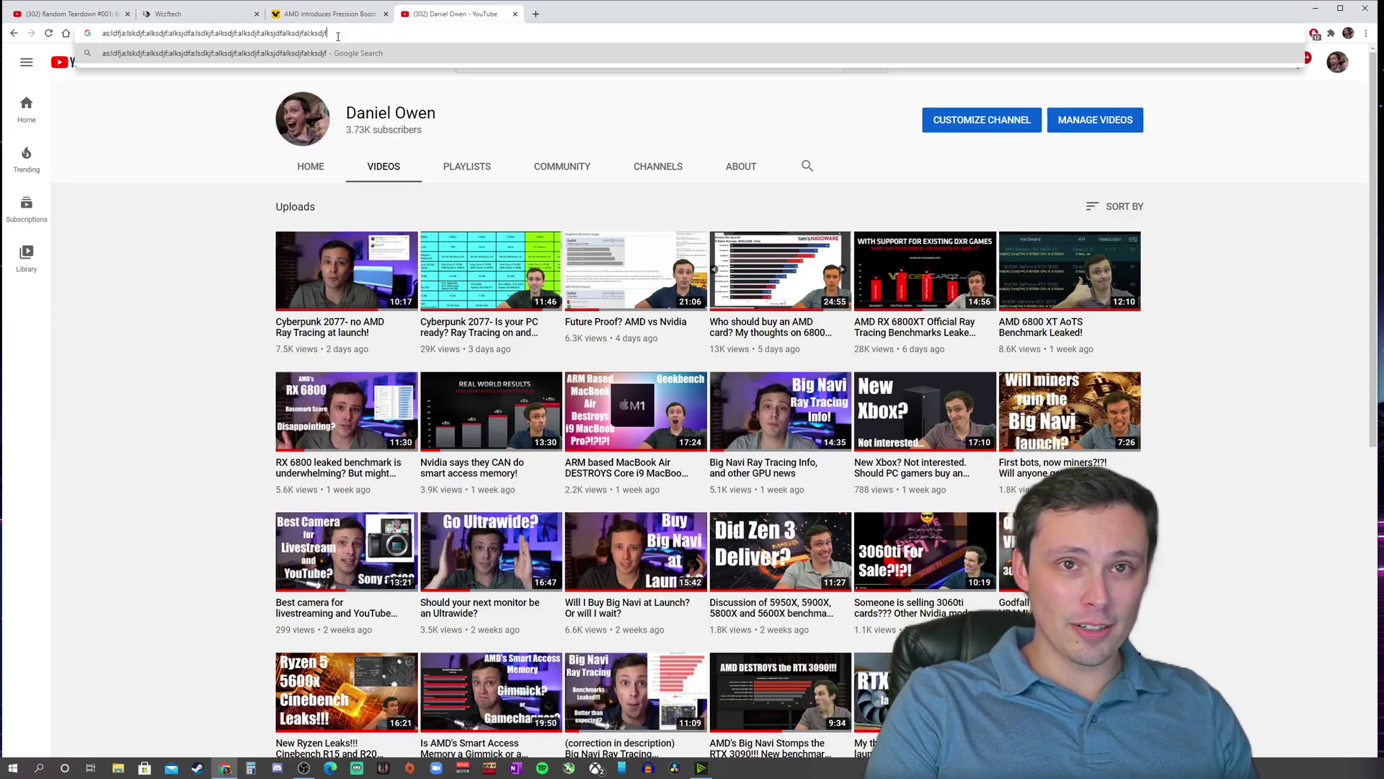
pyautogui.write('alksdjf;al;ksdjfasdfasdfwefsdfsfes')
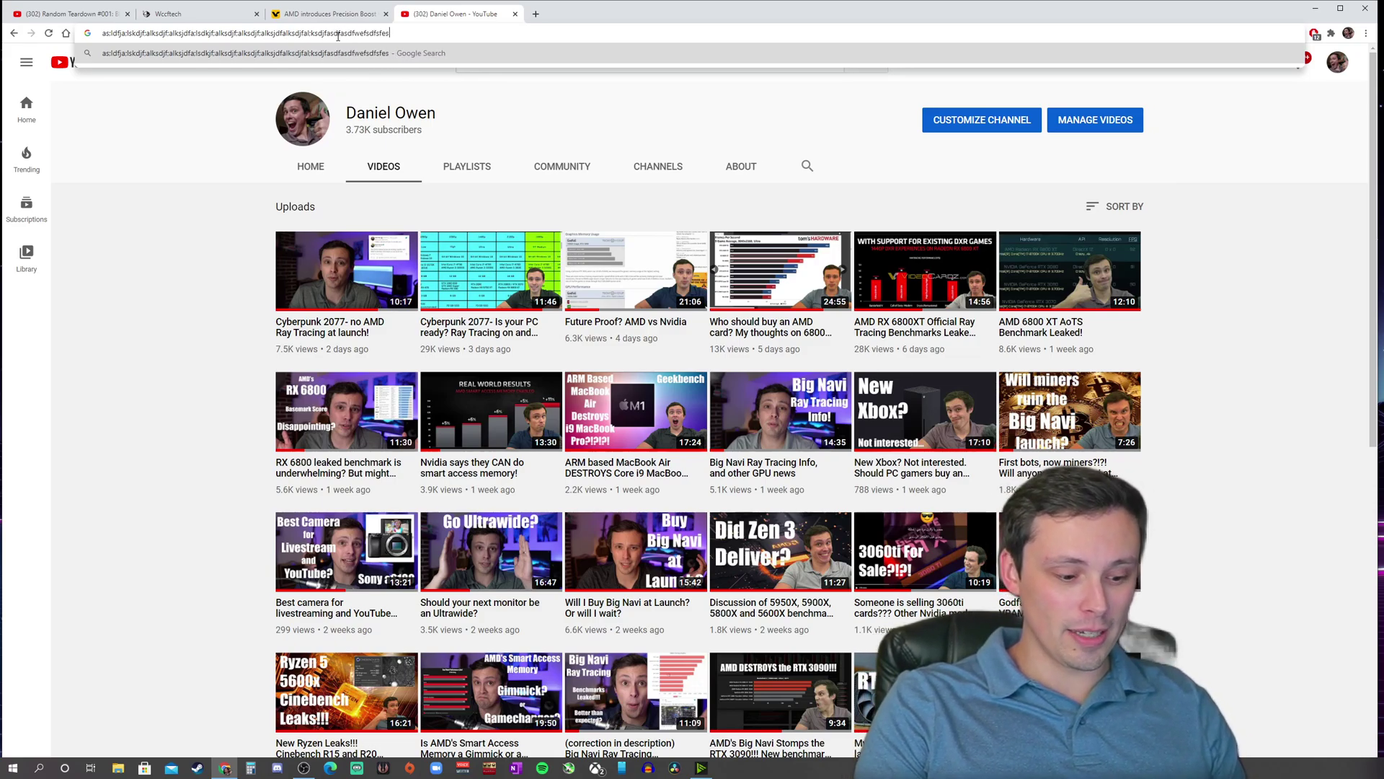
pyautogui.write('awdasdawdasasdaw')
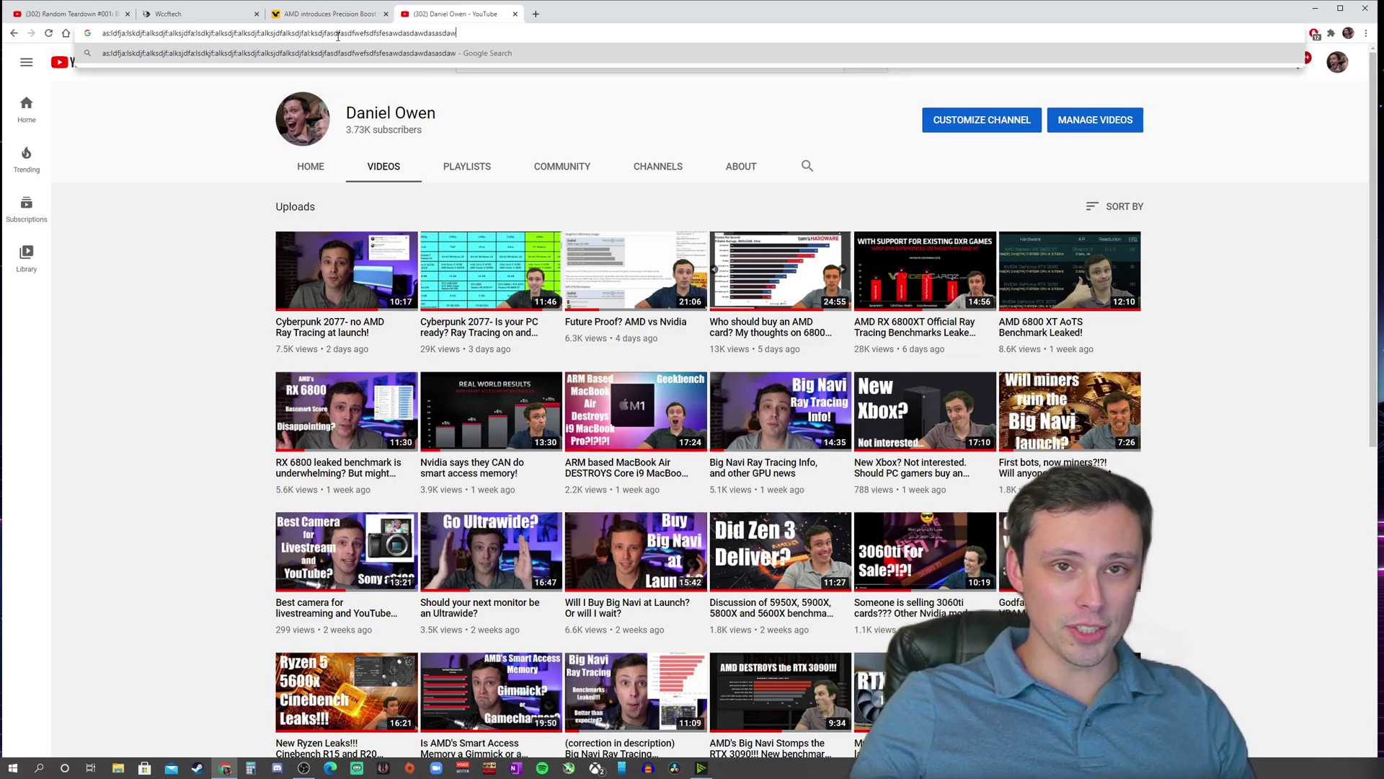
pyautogui.write('dasdasdasdasdadwdsawd')
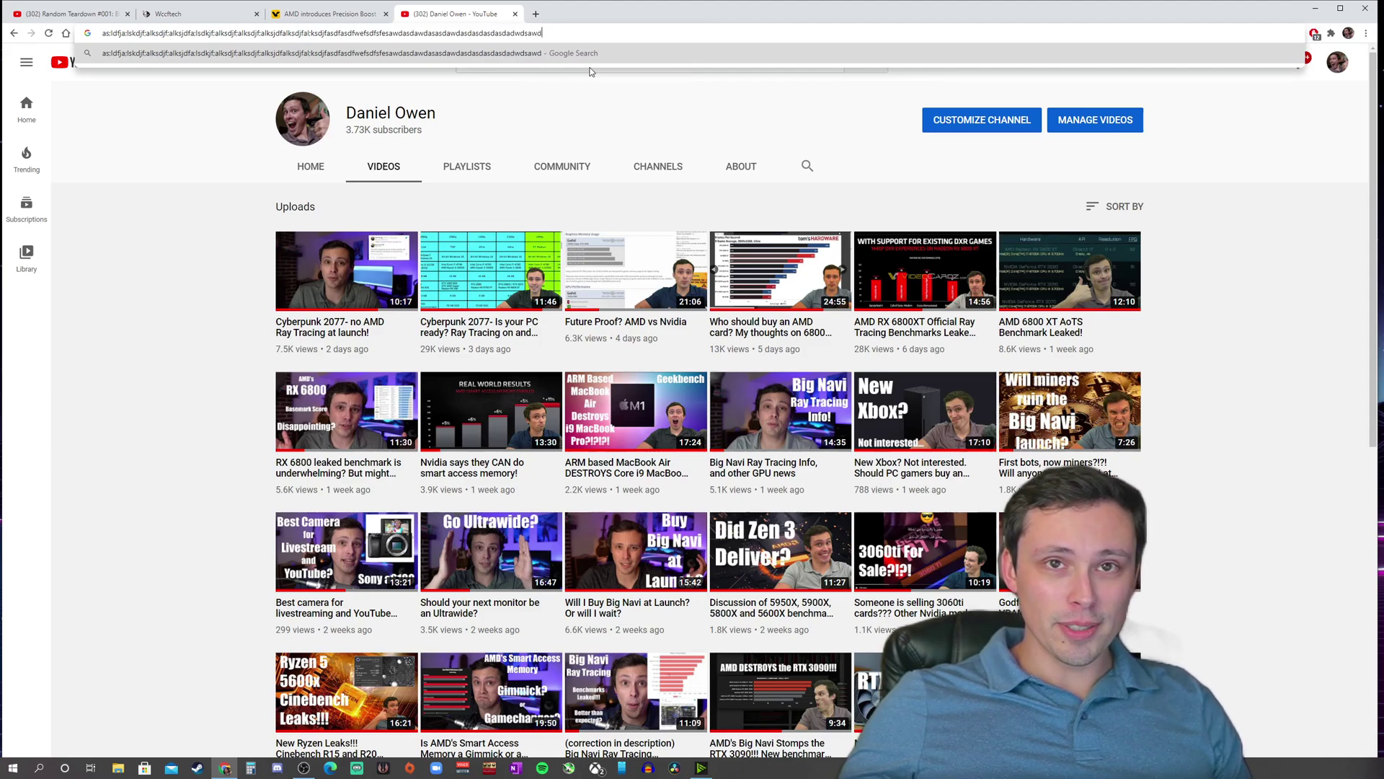
pyautogui.write('sawdsadawdasdawdasd')
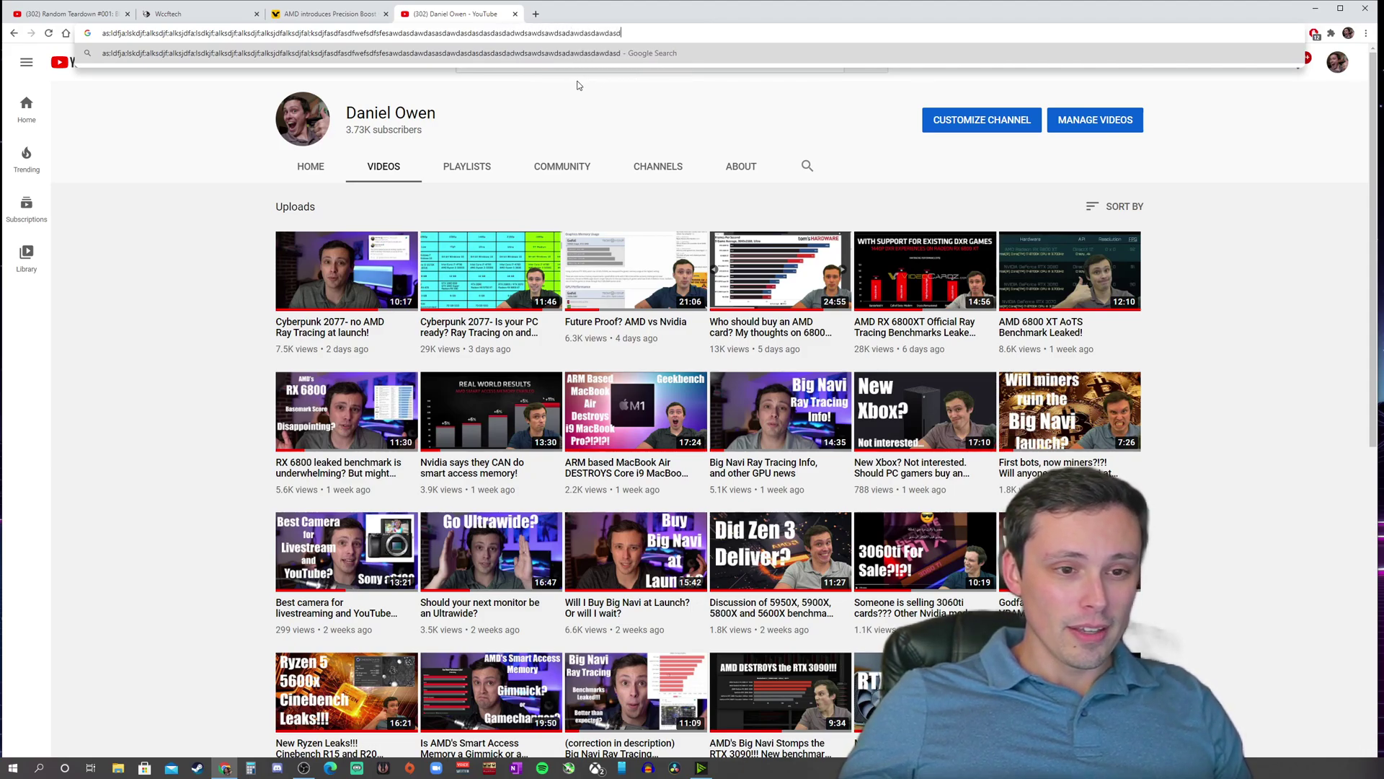
pyautogui.write('wdasdawdadadadwdadadadadadadadadadadada')
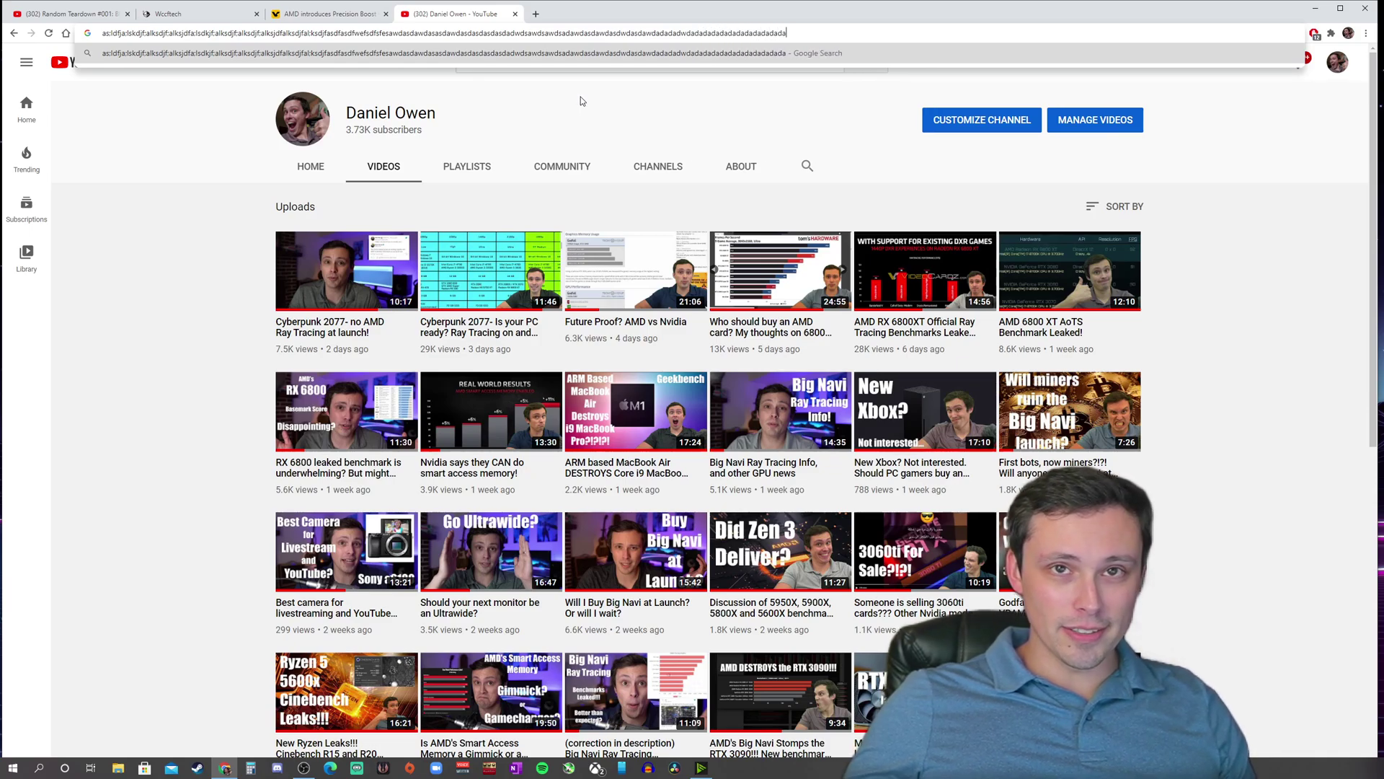
pyautogui.write('dadadadadad')
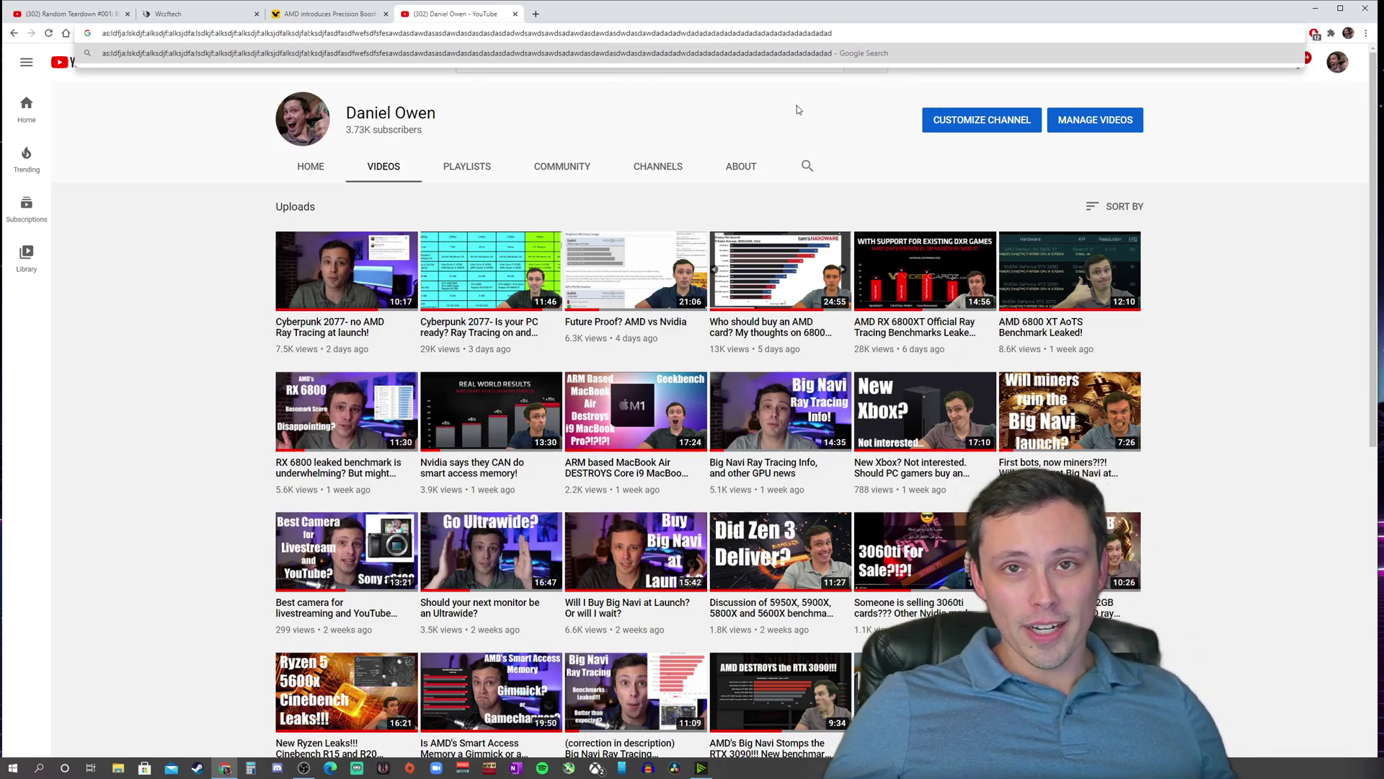
# Step: Check the OBS audio mixer with the microphone's Noise removal off, and have the effect back on in NVIDIA Broadcast
pyautogui.click(701, 768)
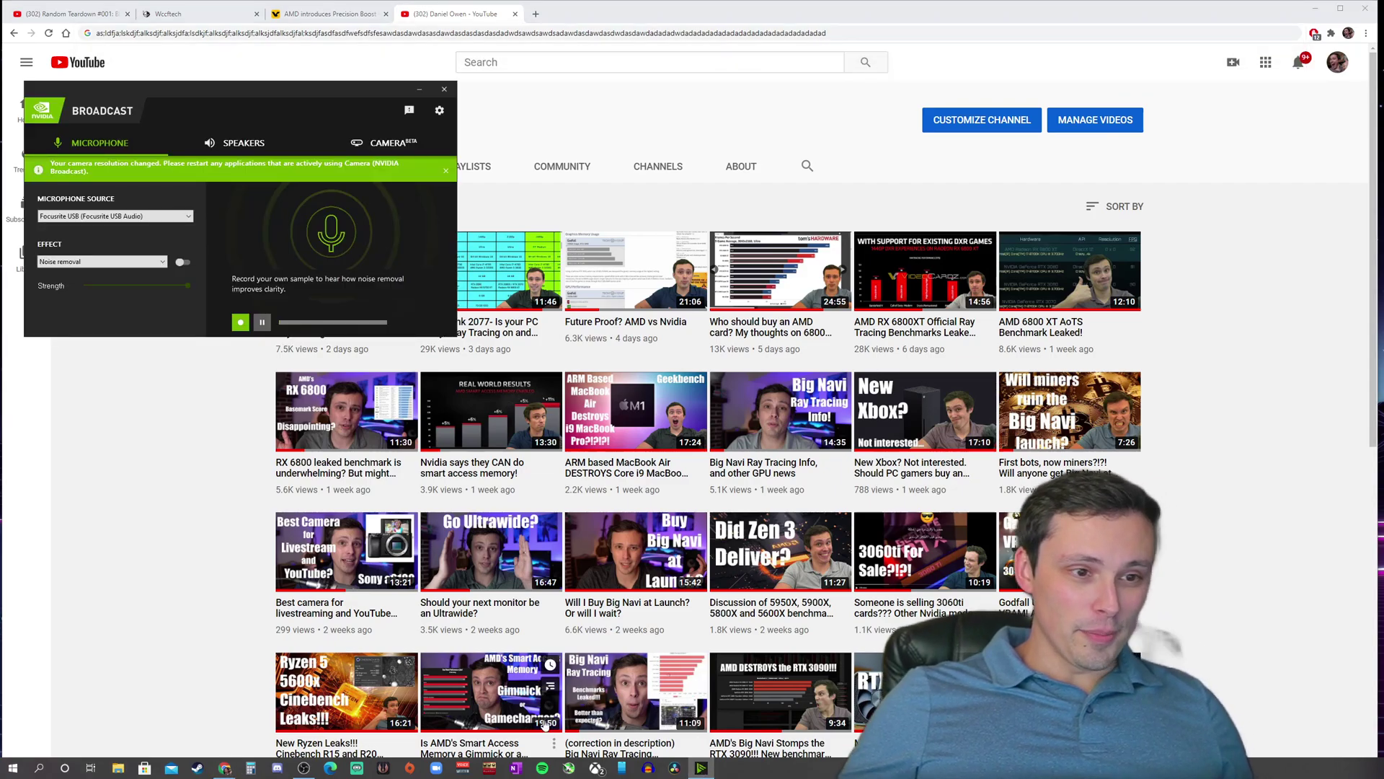
pyautogui.click(304, 768)
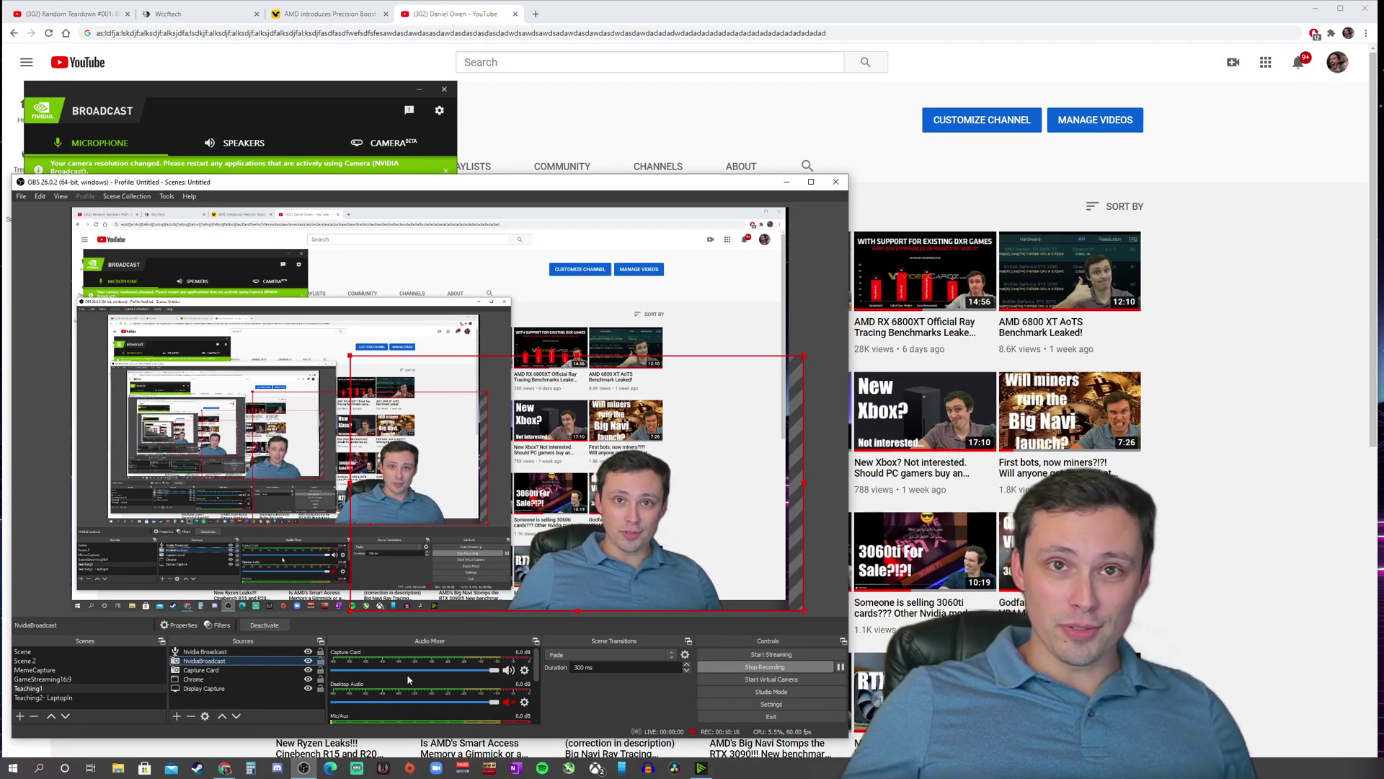
pyautogui.click(306, 101)
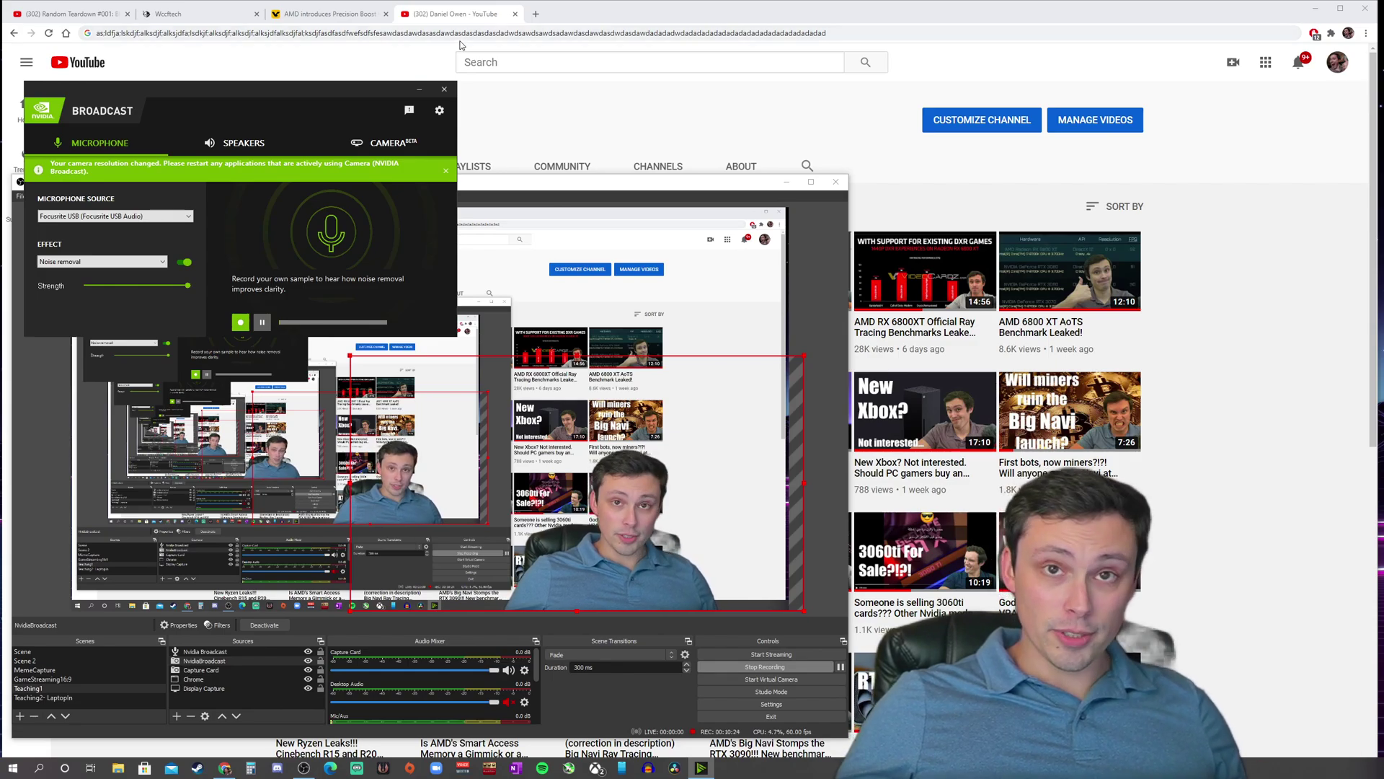
# Step: Replace the address bar text in the browser with a new long run of random characters while Noise removal is on
pyautogui.click(460, 33)
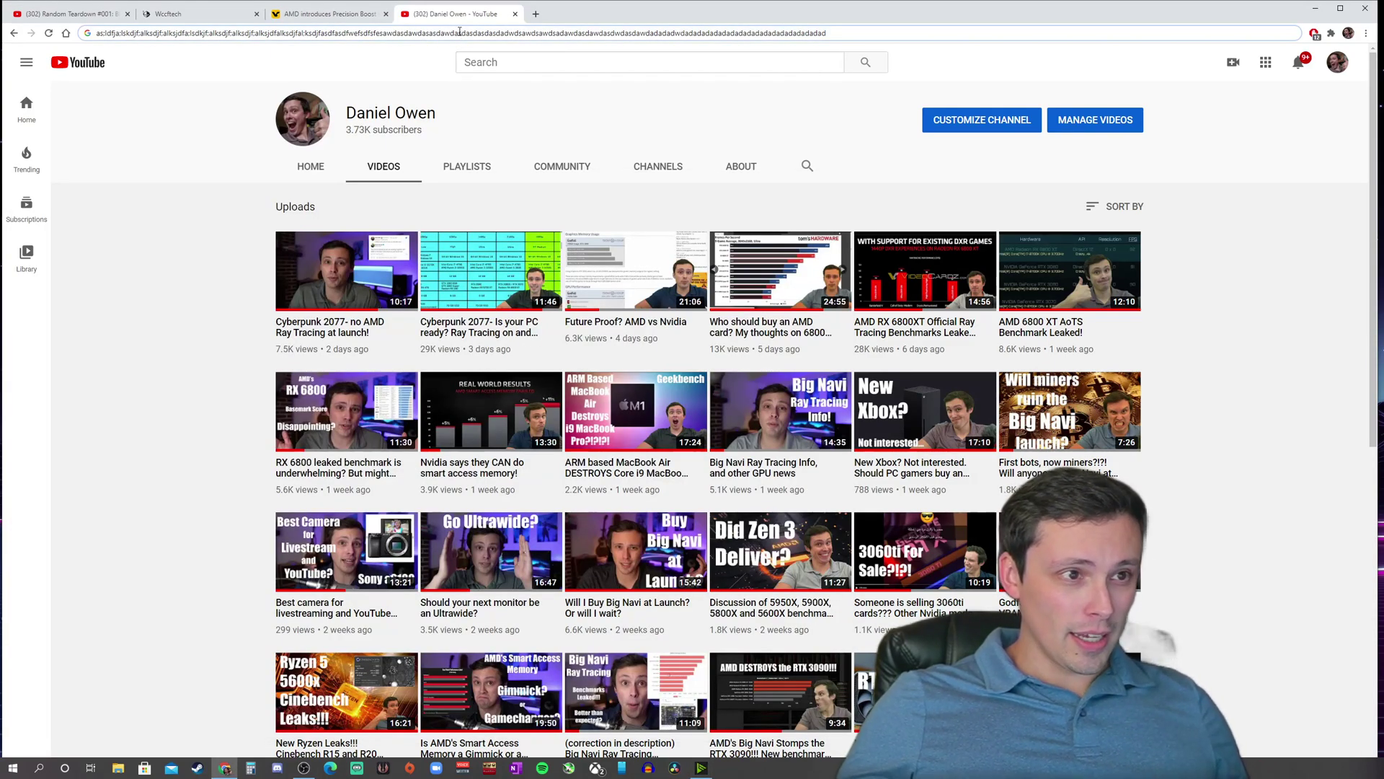
pyautogui.hotkey('ctrl', 'a')
pyautogui.press('BackSpace')
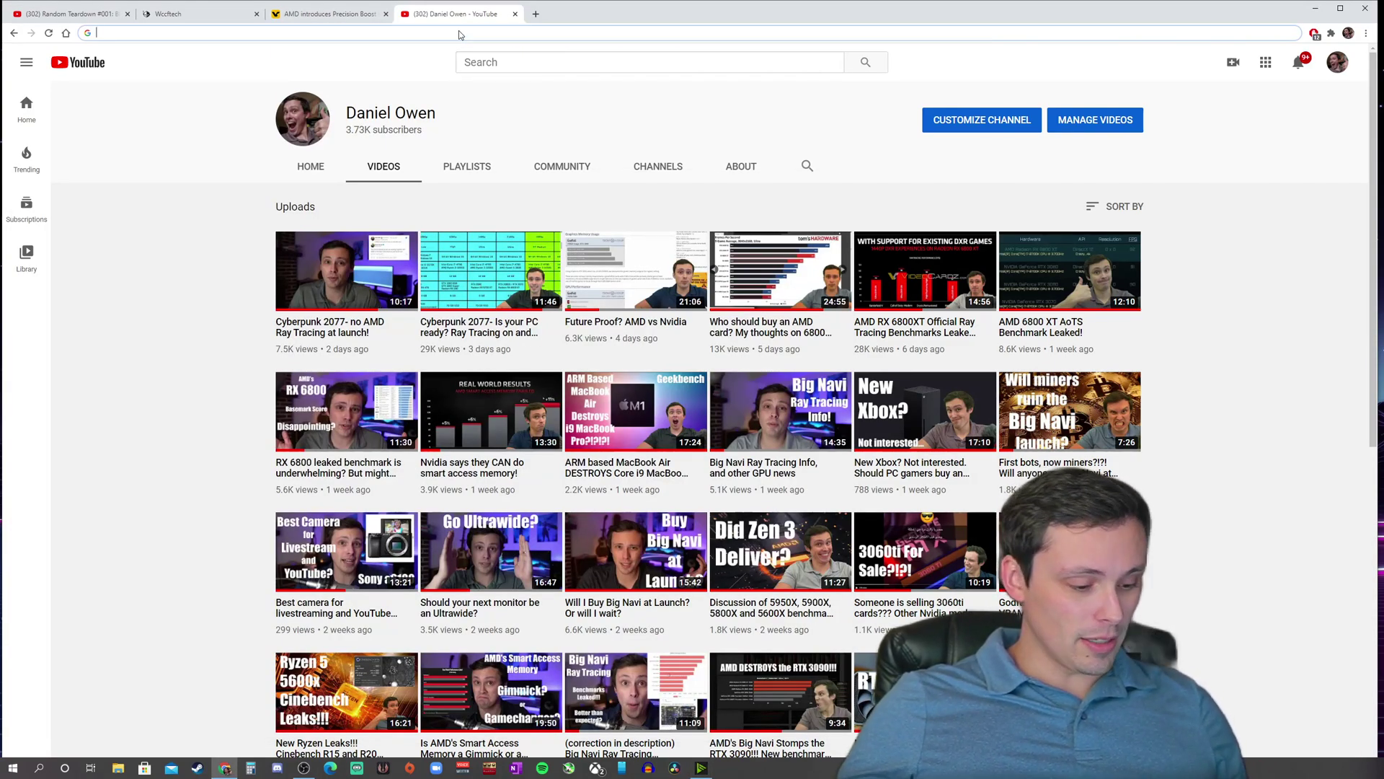
pyautogui.write('adadadadadadada')
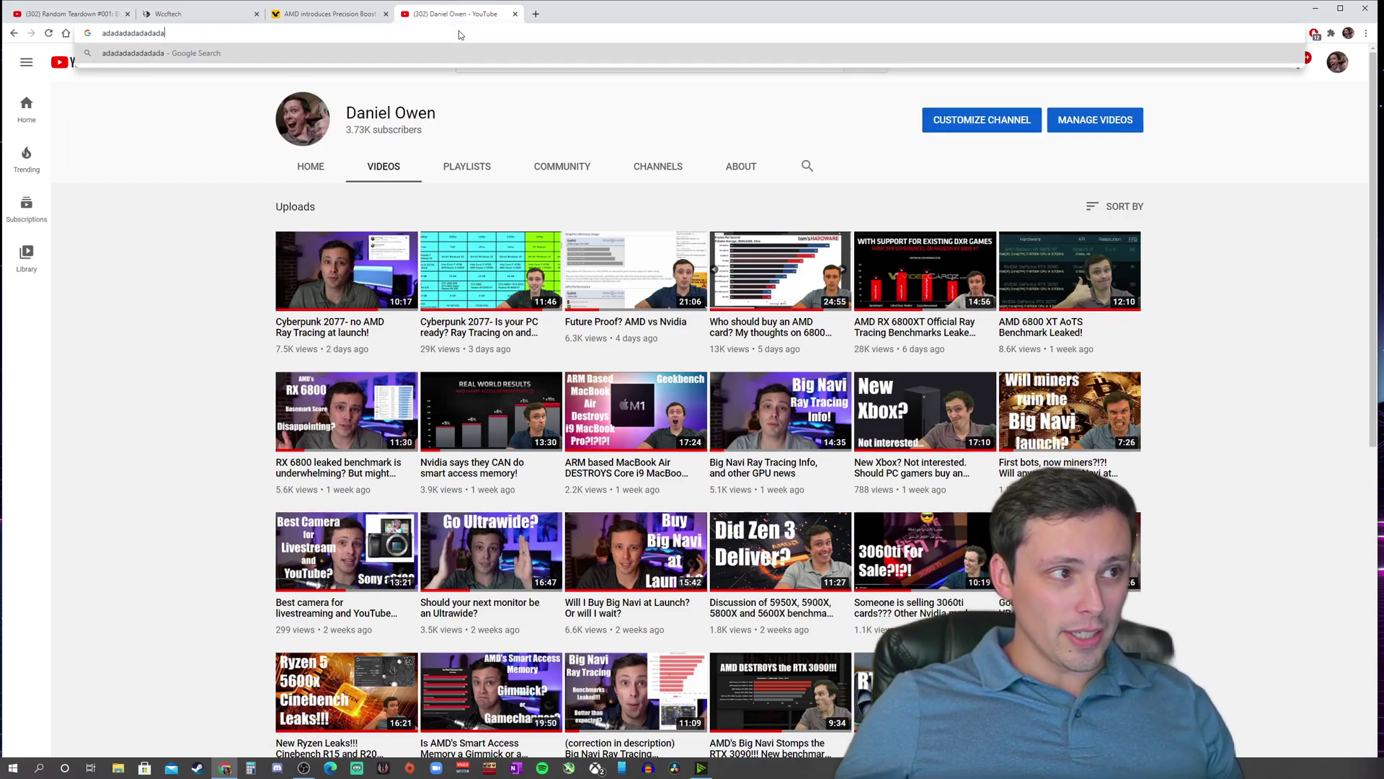
pyautogui.write('dwdwdasdawdsawdsawdadadsadadwdasdasdaw')
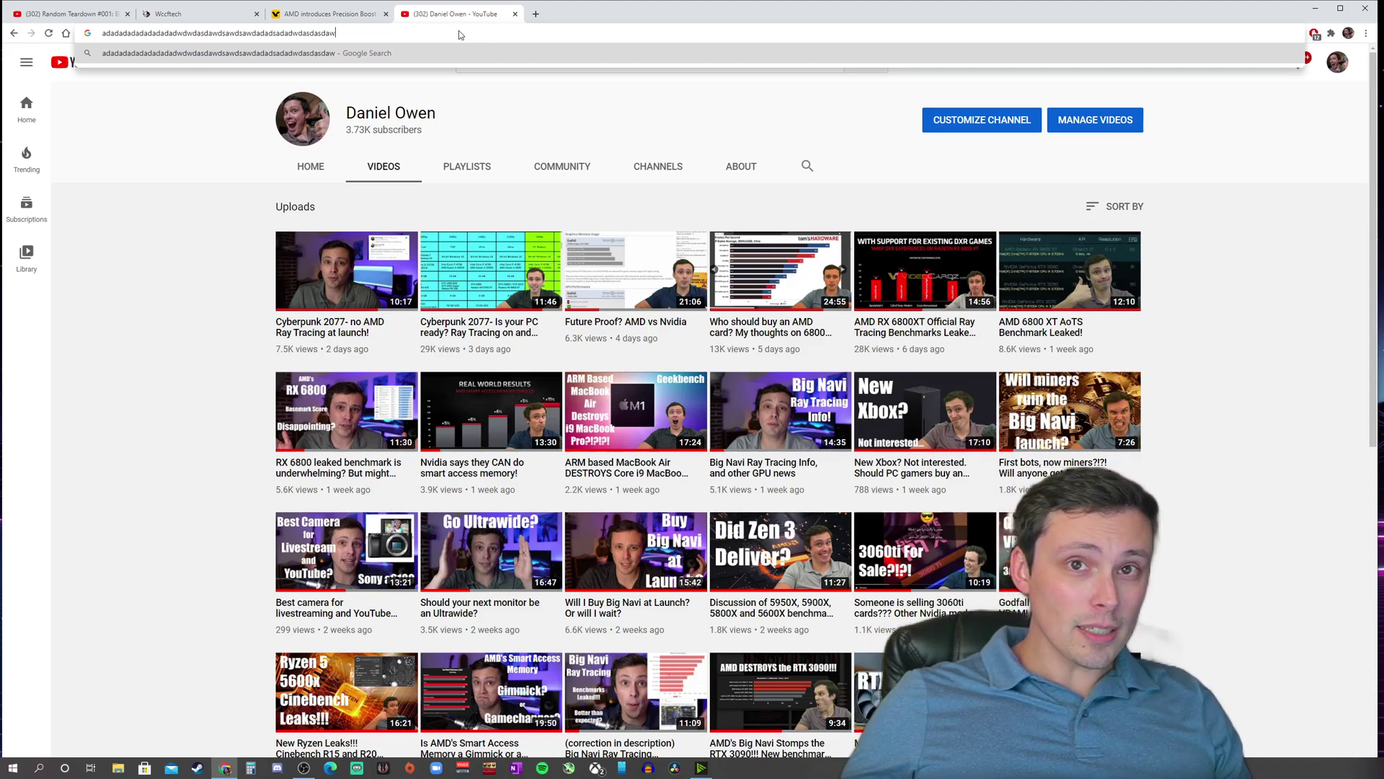
pyautogui.write('dasdawdasdawdasdasdawddasdad')
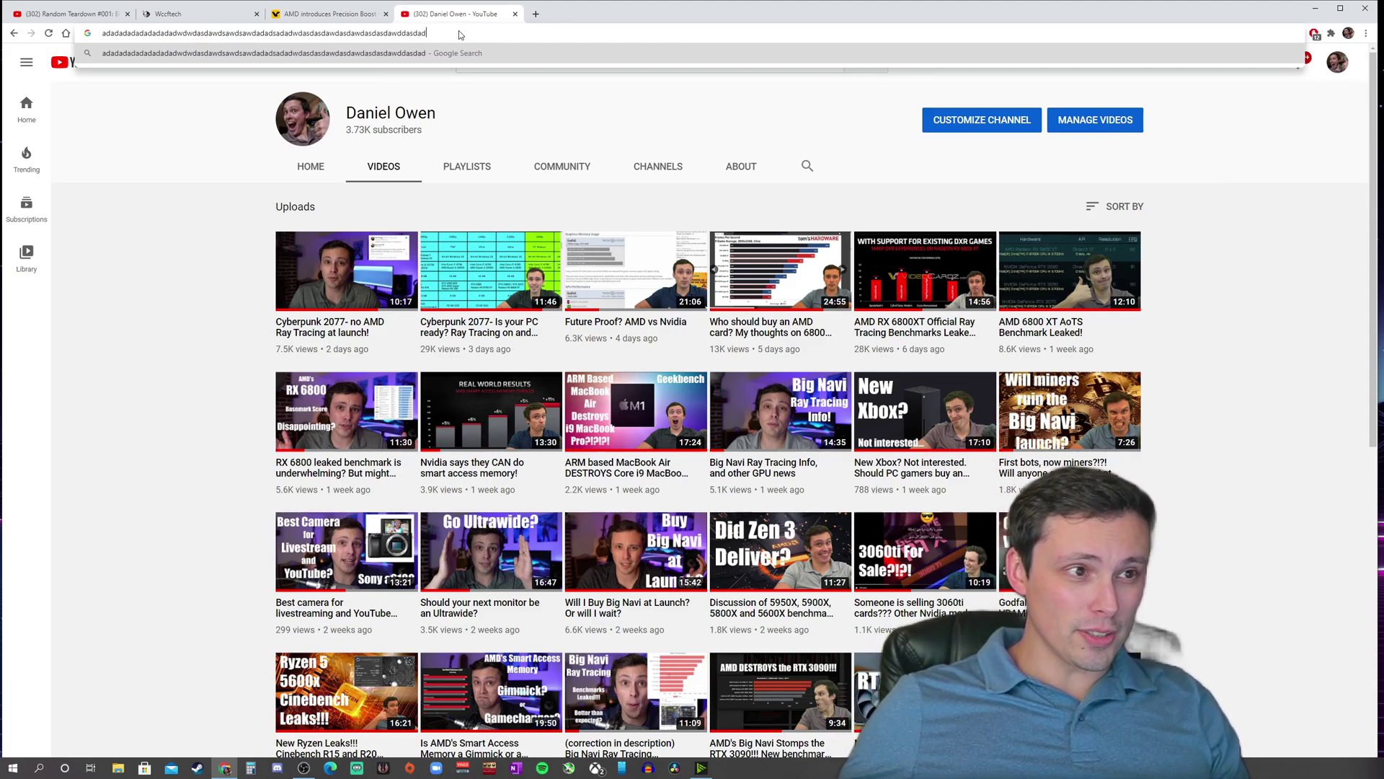
pyautogui.write('wdasdsdadadadadadadad')
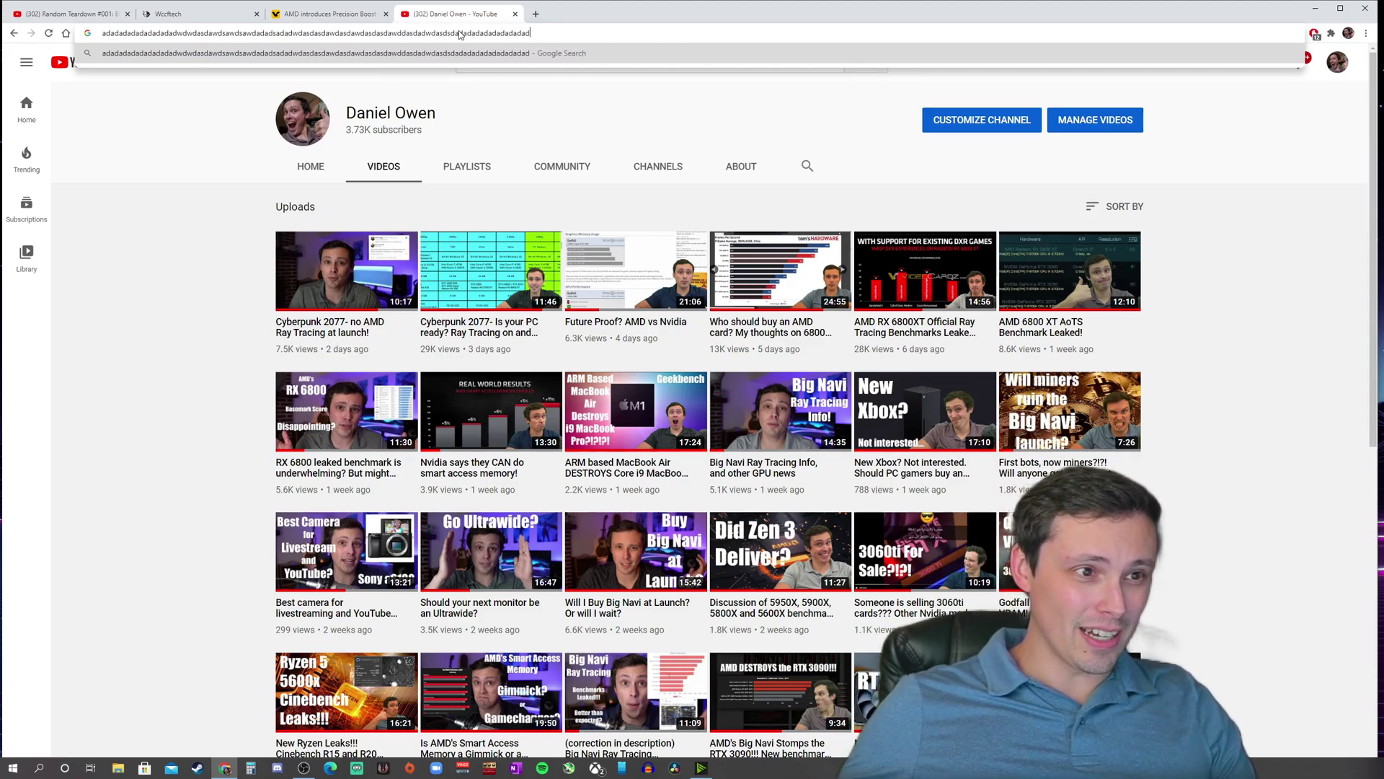
pyautogui.write('adadadwdadawdawdawdawdawdawdawd')
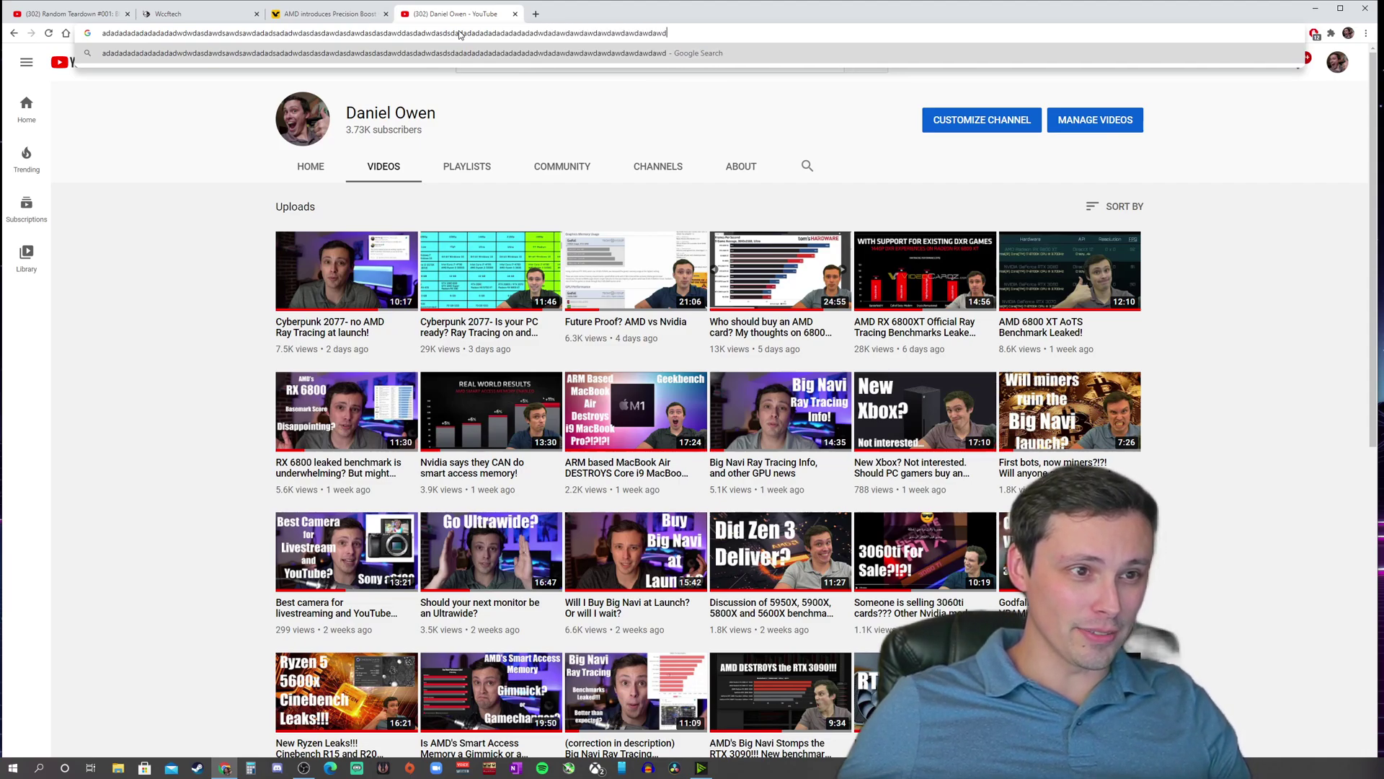
pyautogui.write('awdawdawdasdasdawdawdasdasdasdad')
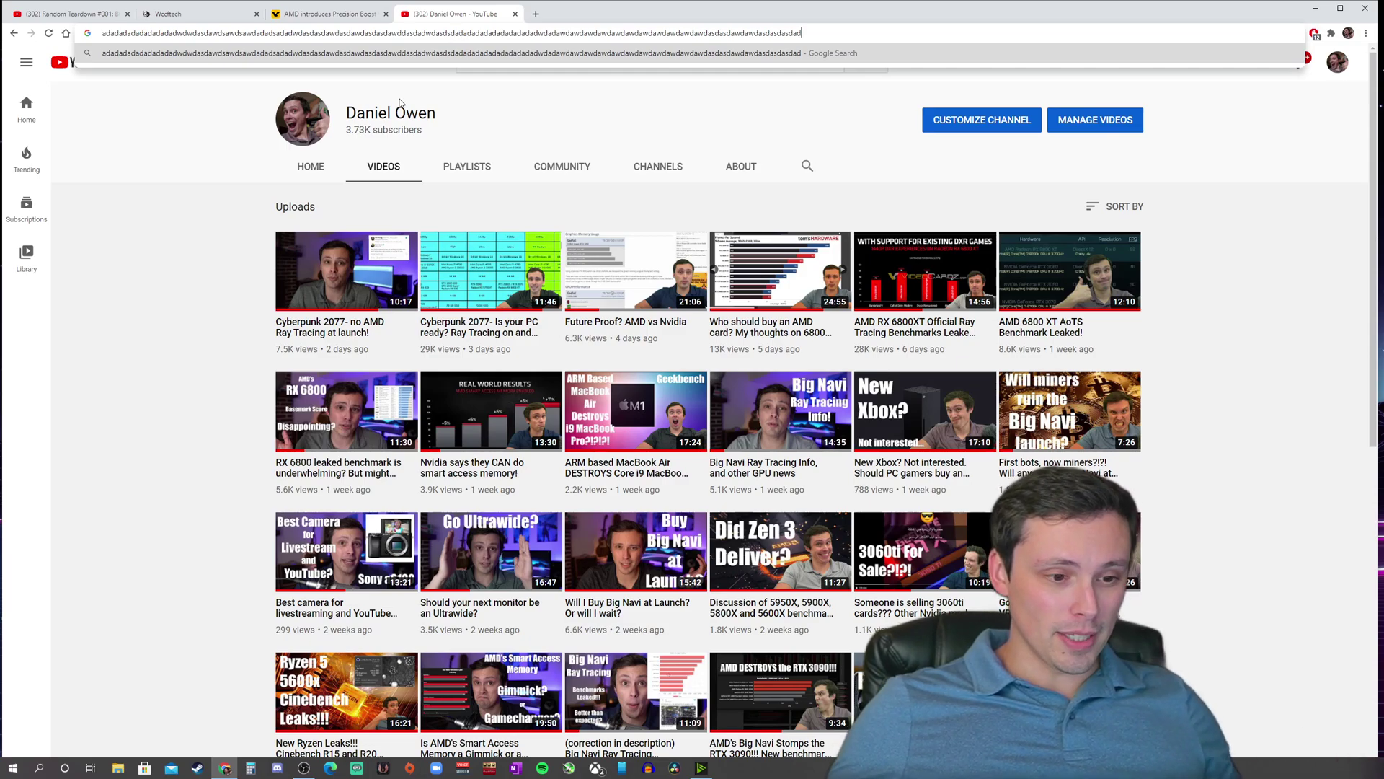
# Step: Turn off the microphone's Noise removal, and repeat the keyboard noise test with random text in the browser's address bar, clearing it at the end
pyautogui.click(699, 769)
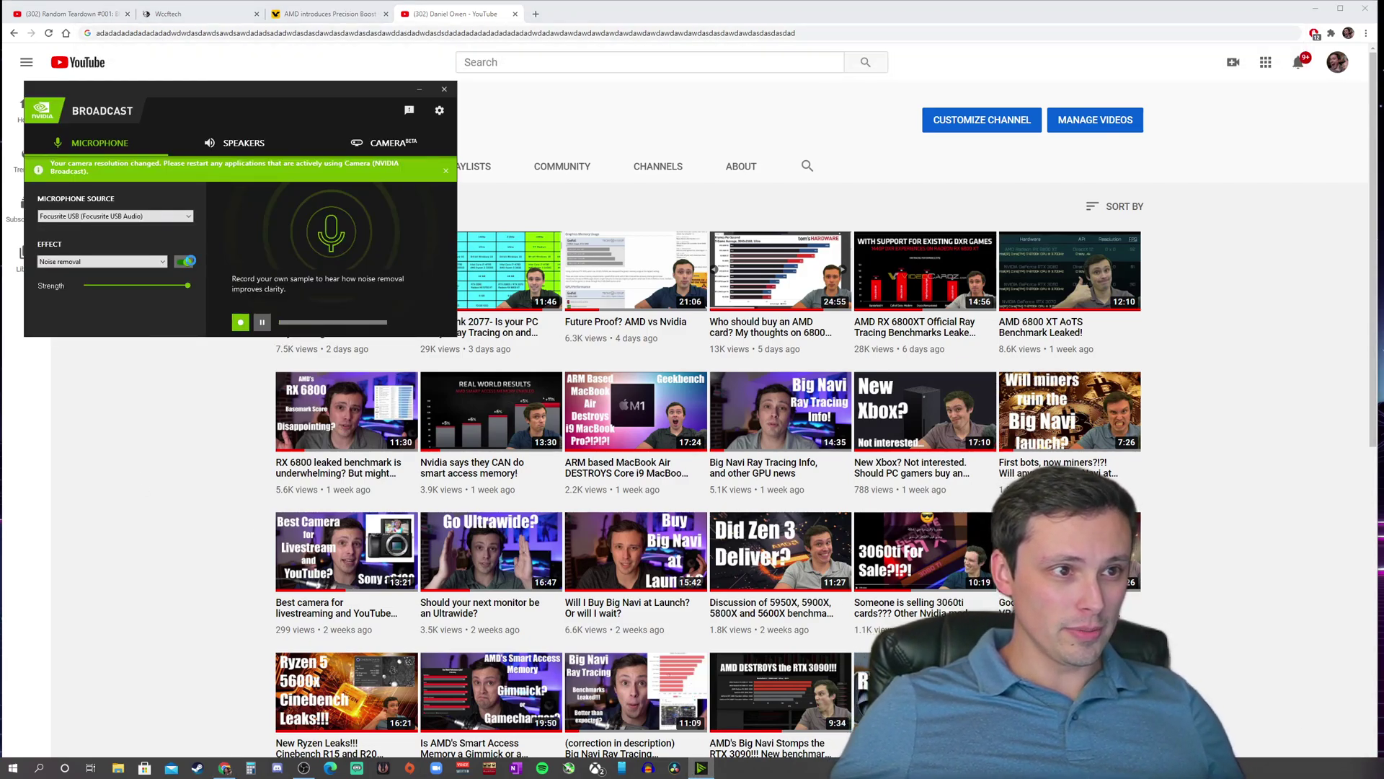
pyautogui.click(185, 261)
pyautogui.click(550, 33)
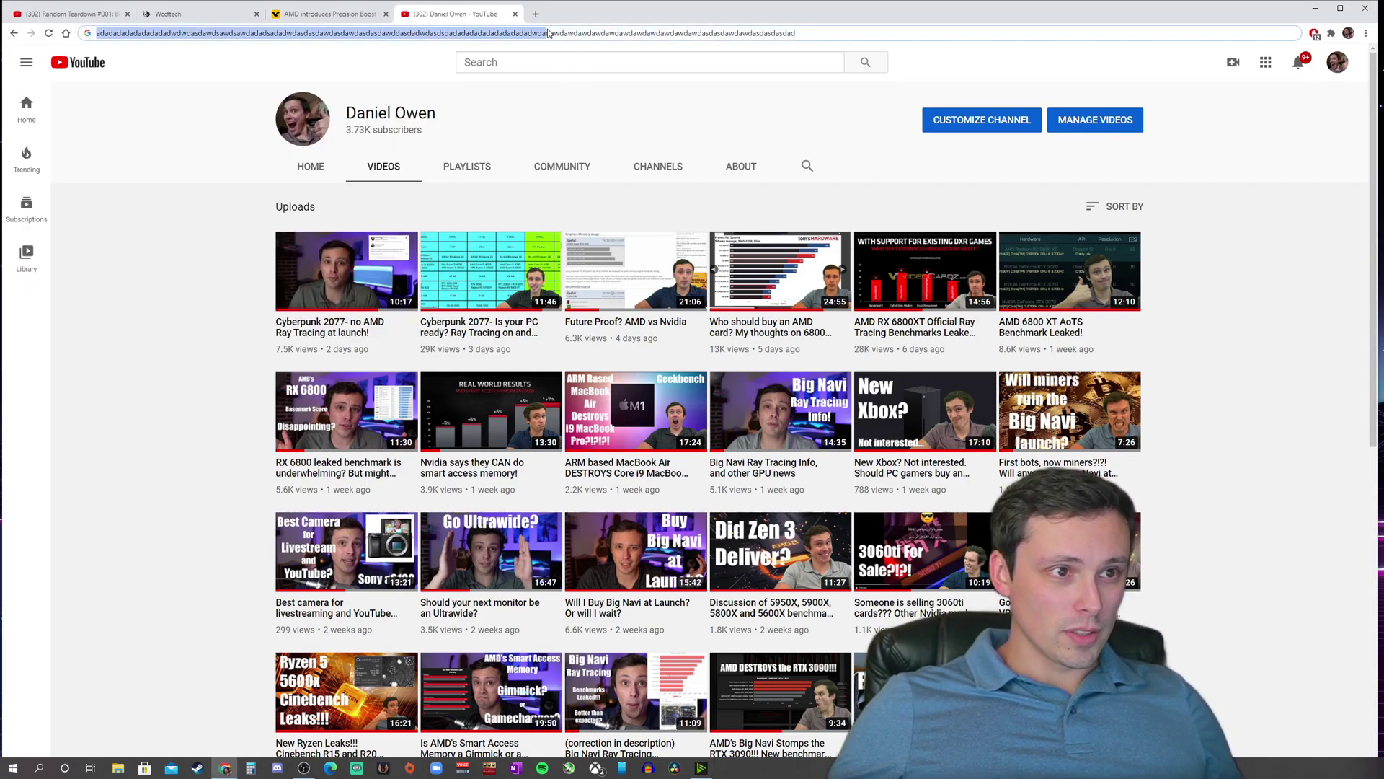
pyautogui.press('BackSpace')
pyautogui.write('sadadadadadadwdwdasd')
pyautogui.write('sdasdawdasdadadadawdasdawda')
pyautogui.write('sdsdadadadadadadwdwdawdawdasdawdasdawddawdawdawdawda')
pyautogui.write('wdawdawdawdawdawdawdawdasdasdawd')
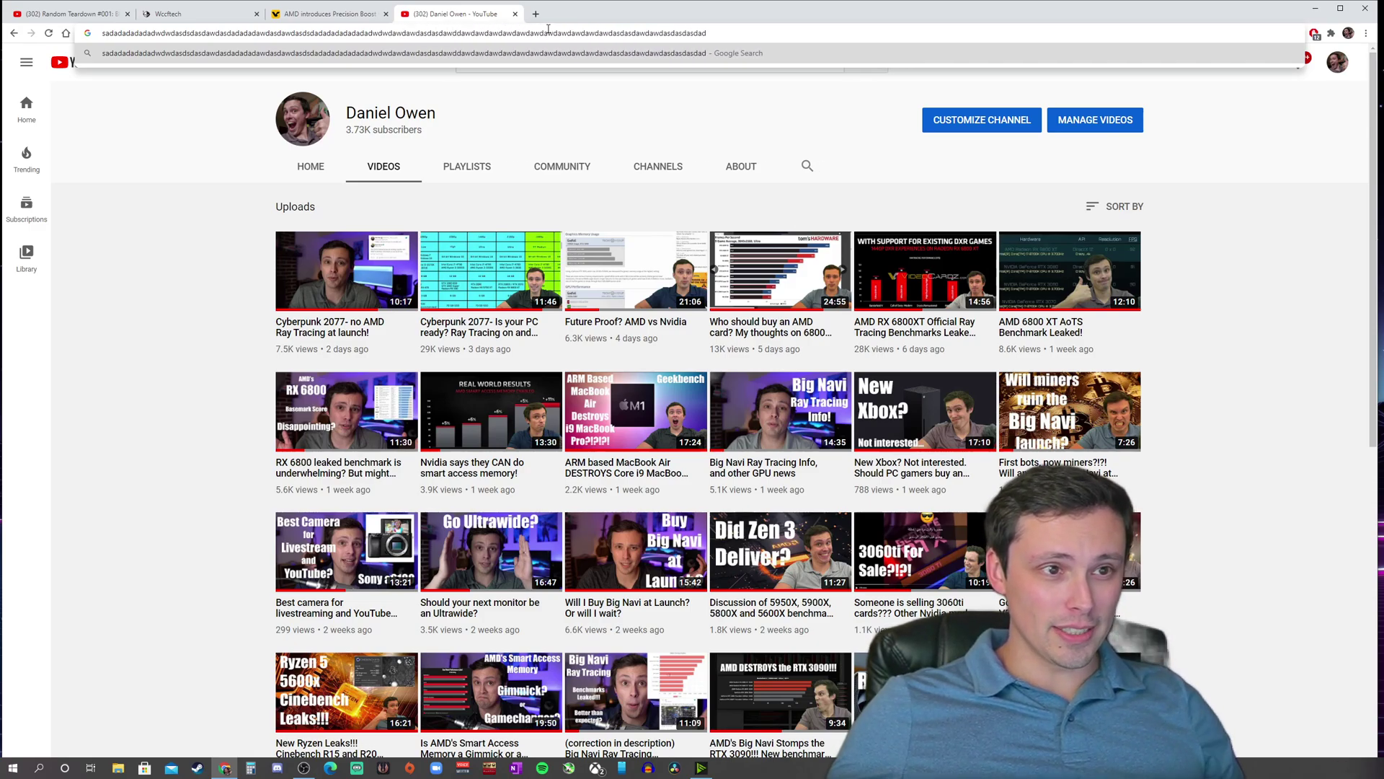
pyautogui.hotkey('ctrl', 'a')
pyautogui.press('BackSpace')
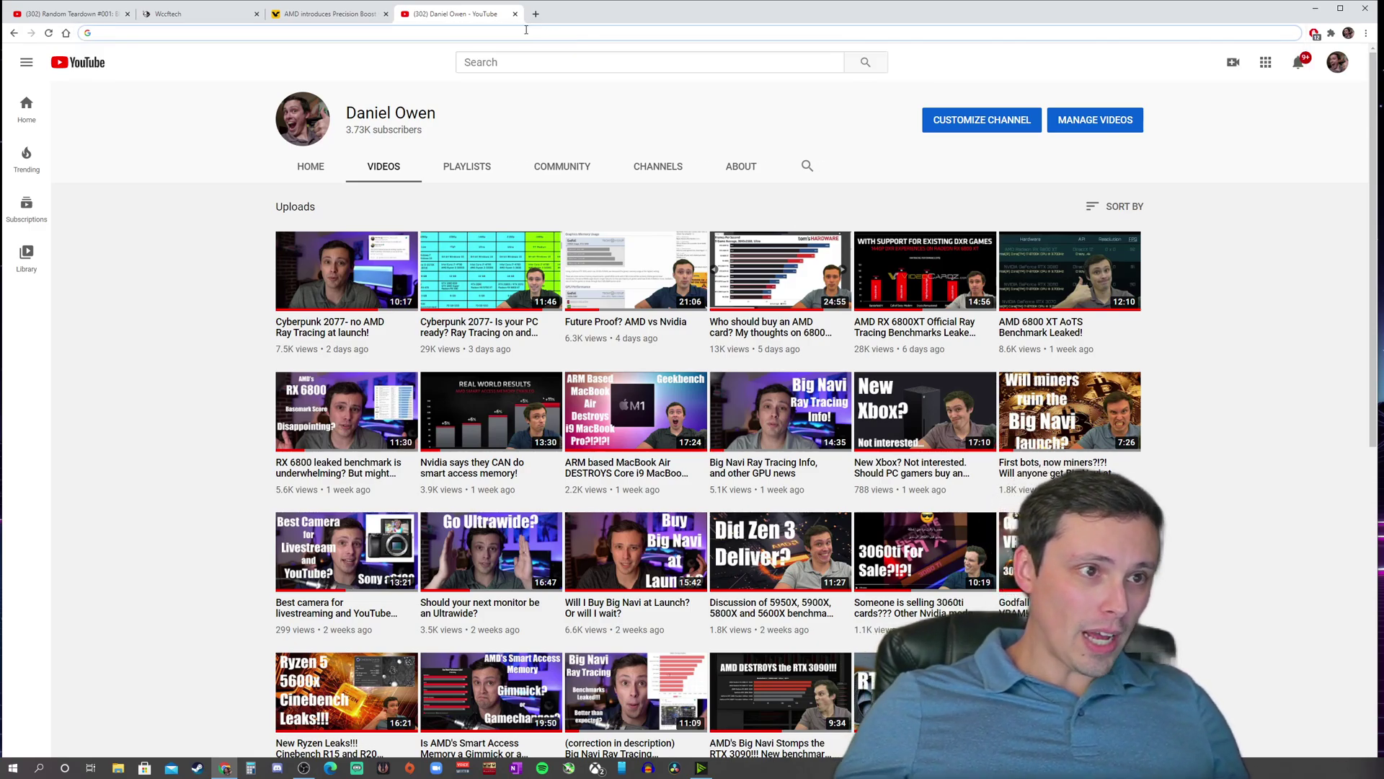
# Step: Move the OBS window to the right, away from NVIDIA Broadcast, and show the speaker settings in NVIDIA Broadcast
pyautogui.click(303, 768)
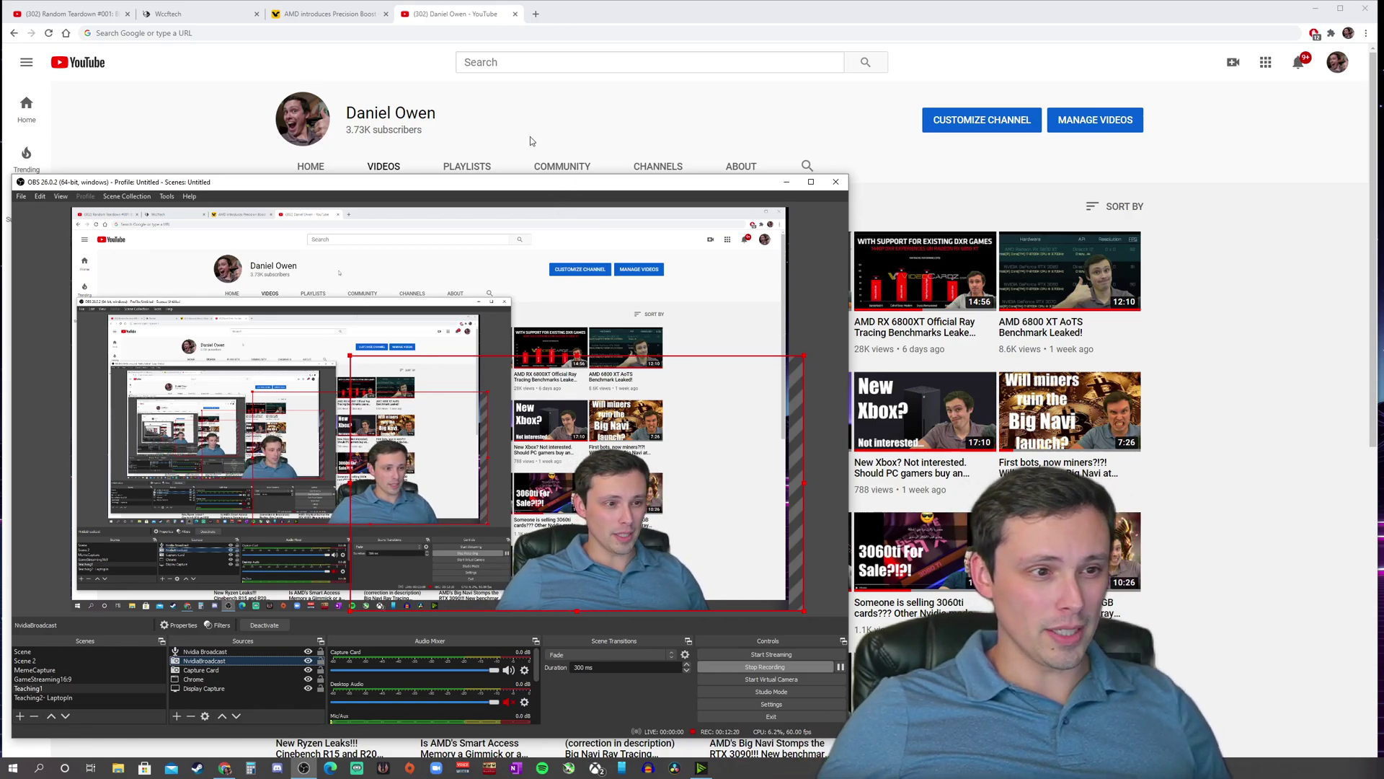
pyautogui.moveTo(537, 186); pyautogui.dragTo(900, 163)
pyautogui.click(304, 767)
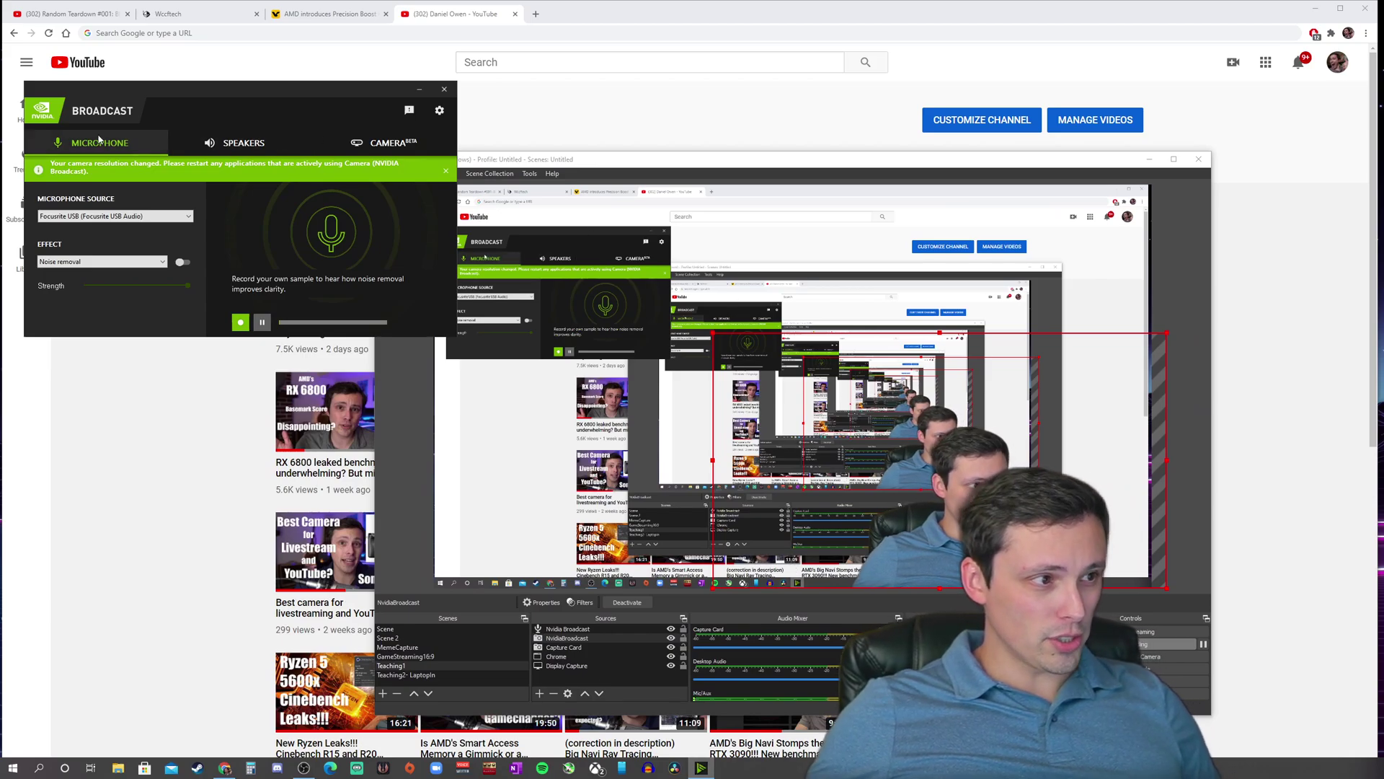
pyautogui.click(259, 152)
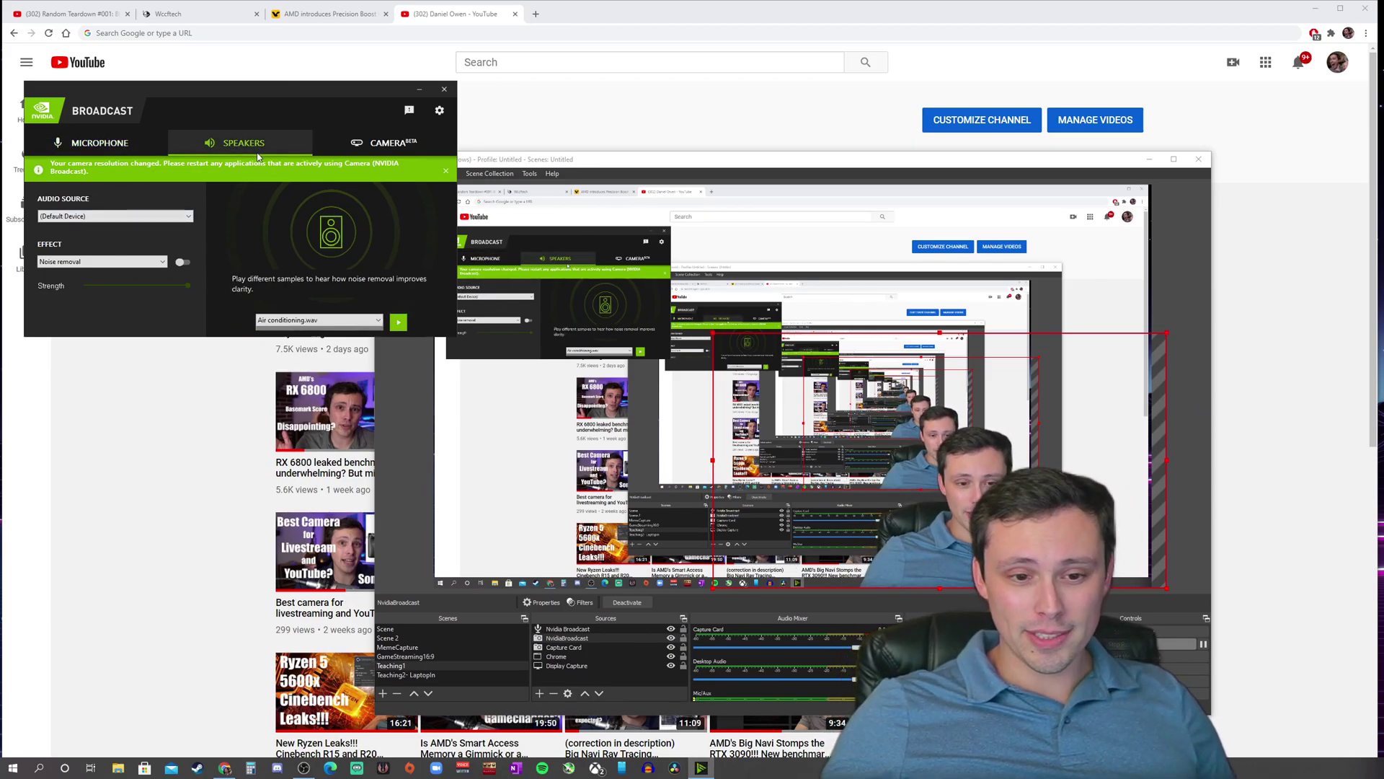
# Step: Change the camera effect from Background replacement to Background blur and turn it on
pyautogui.click(386, 143)
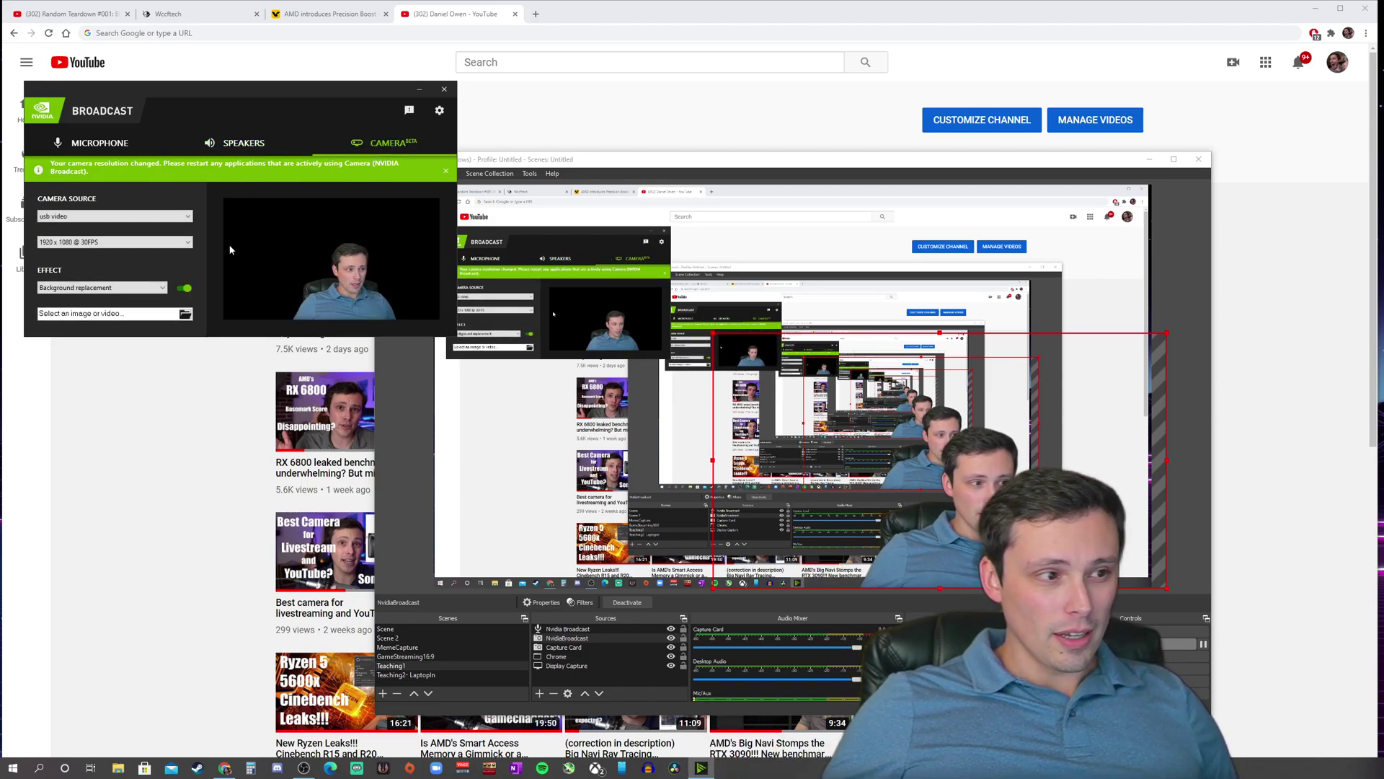
pyautogui.click(183, 289)
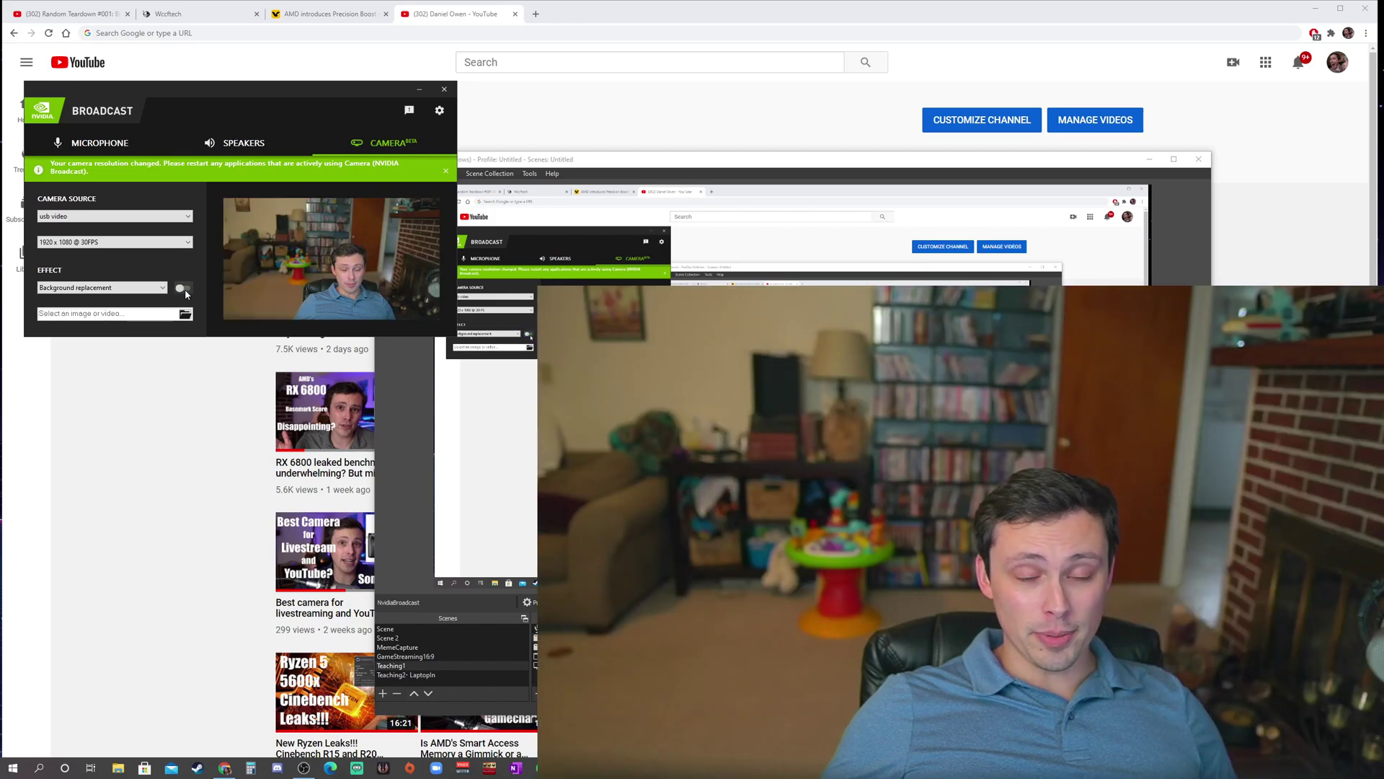
pyautogui.click(108, 288)
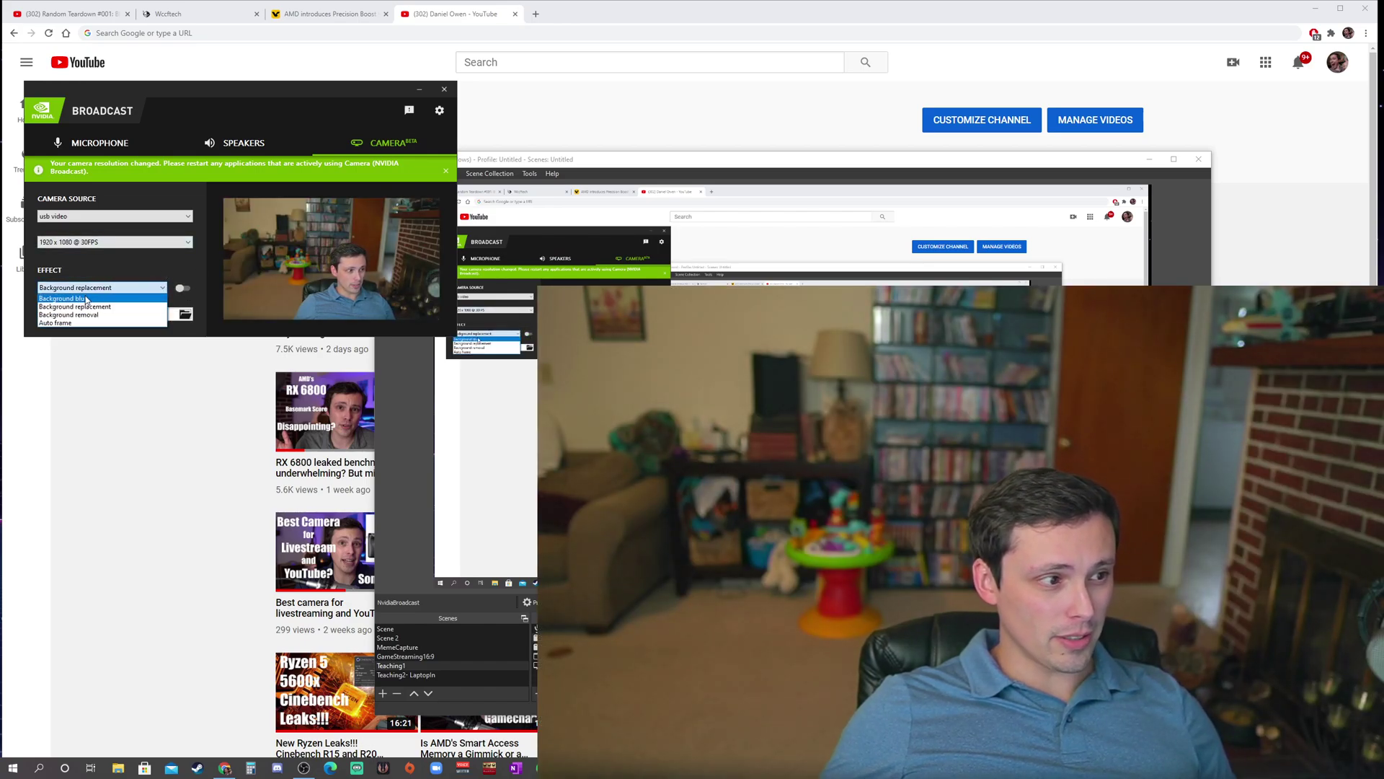
pyautogui.click(90, 296)
pyautogui.click(184, 288)
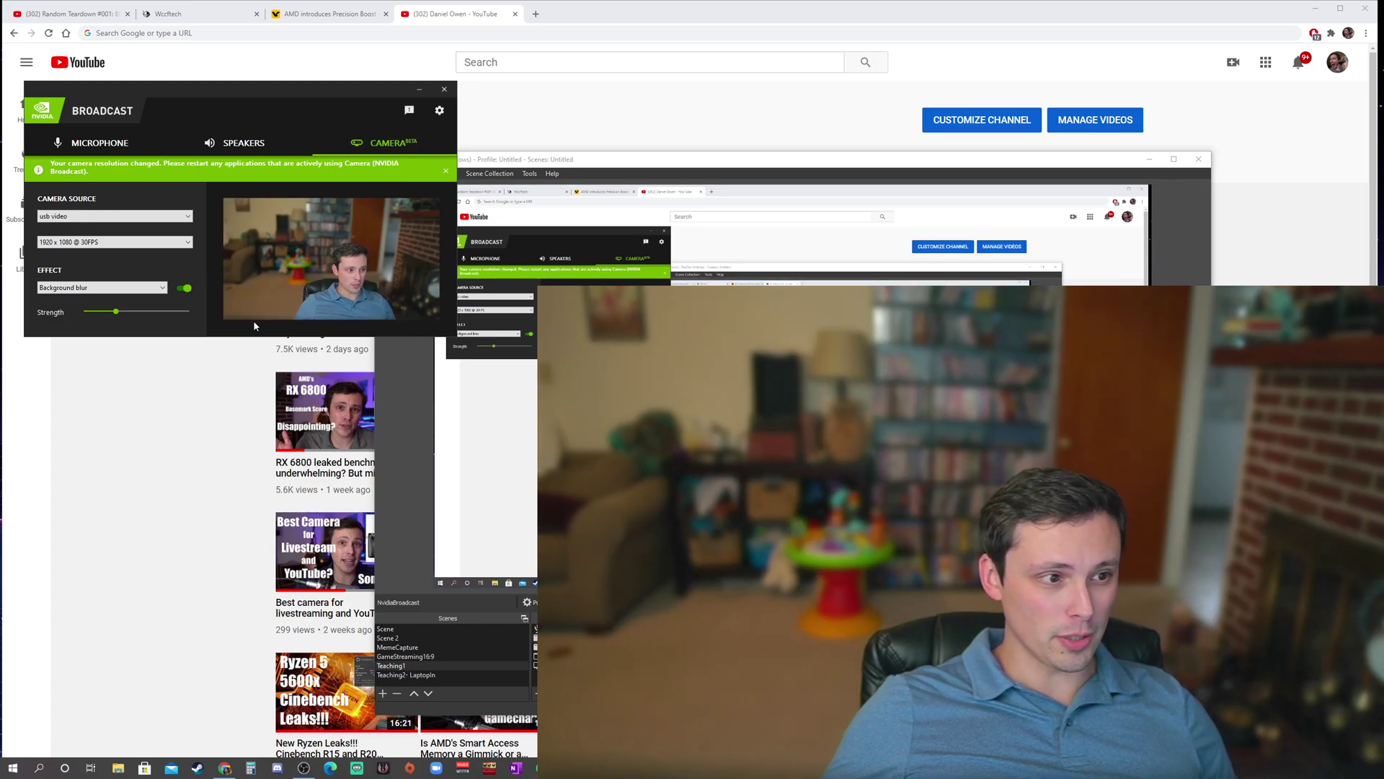
# Step: Raise the Background blur strength to its maximum and turn the blur effect off
pyautogui.moveTo(119, 311); pyautogui.dragTo(189, 312)
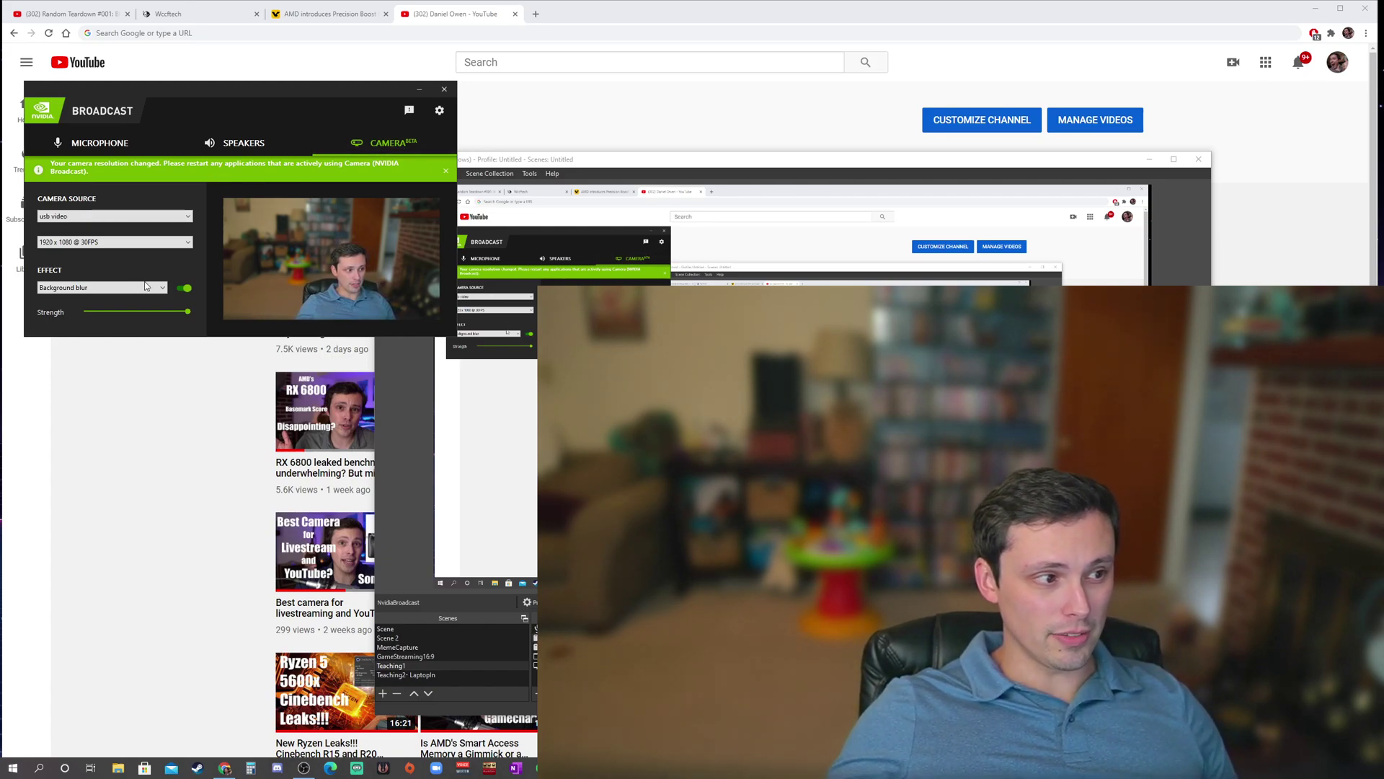
pyautogui.click(185, 289)
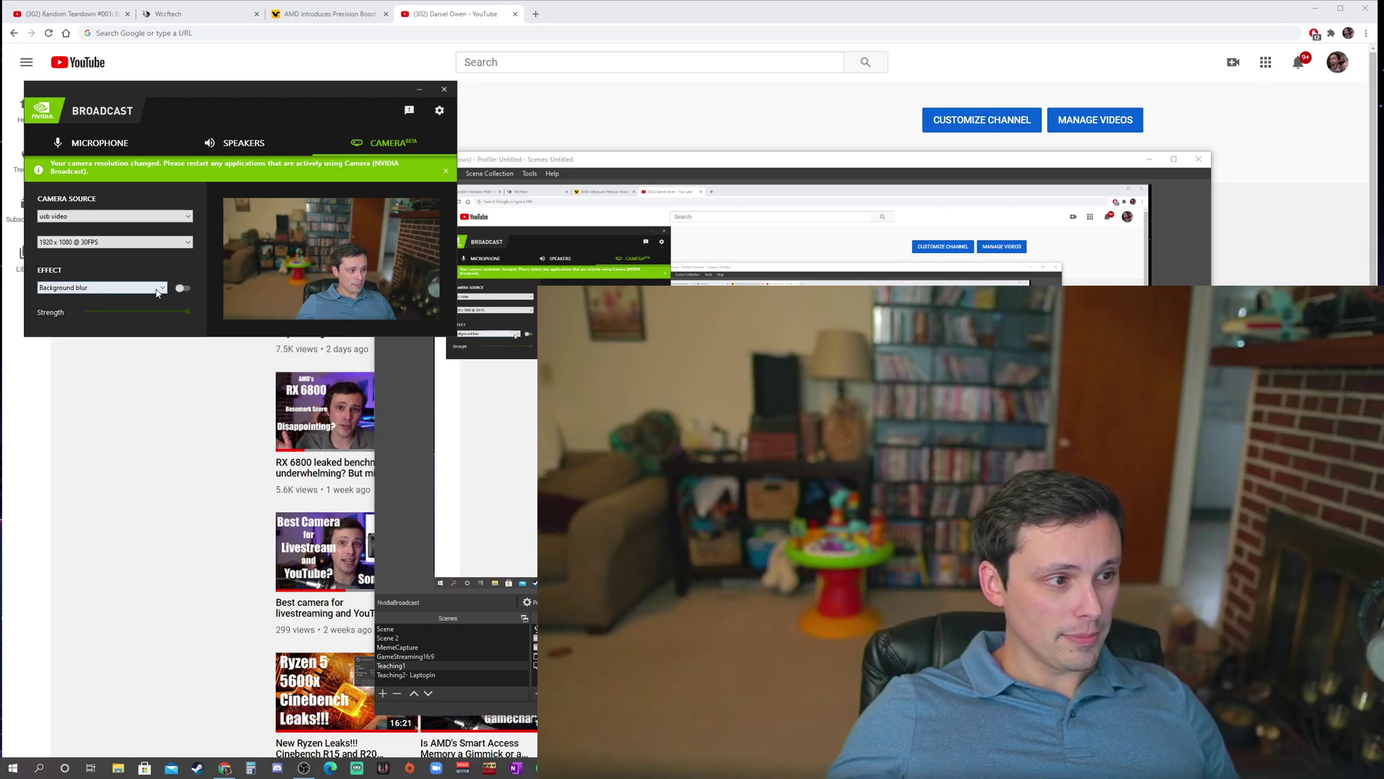
# Step: Change the camera effect from Background blur to Auto frame and turn it on
pyautogui.click(145, 287)
pyautogui.click(112, 323)
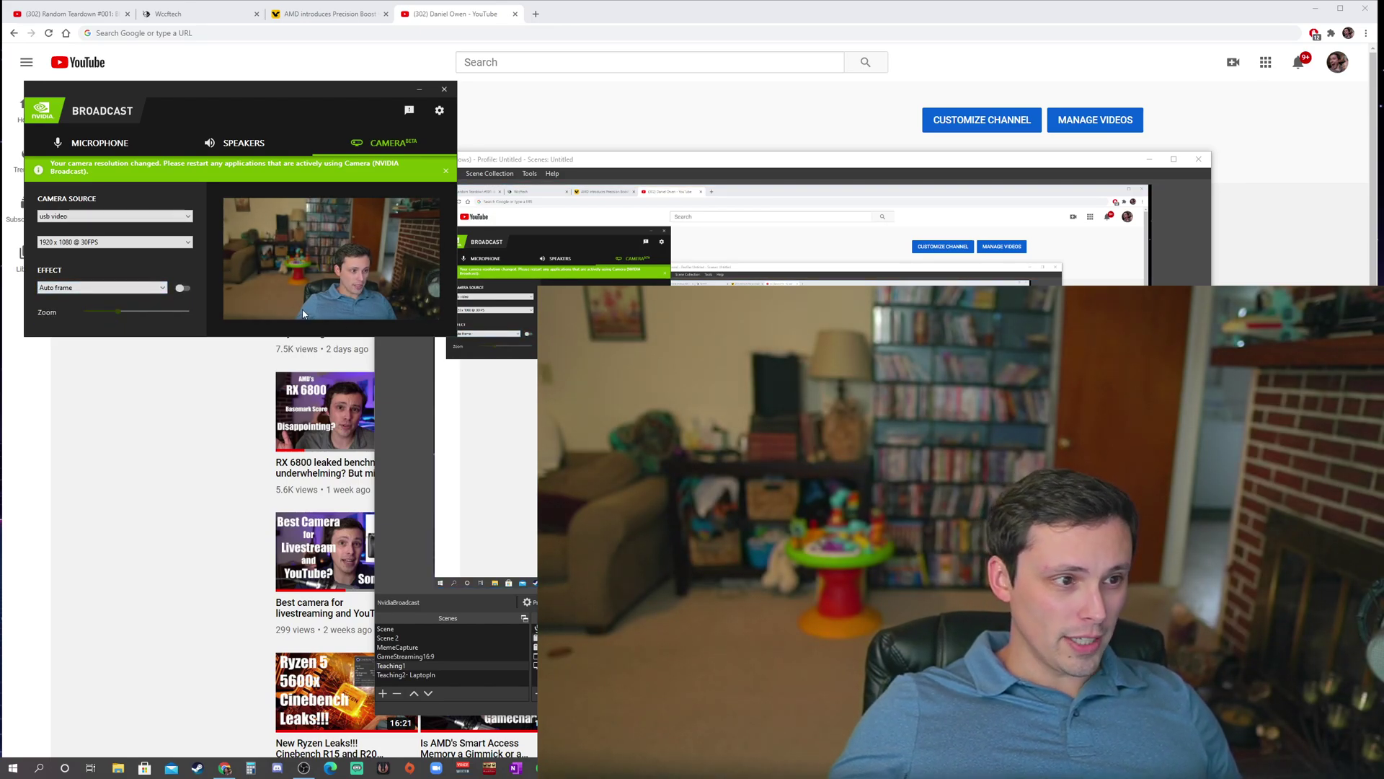
pyautogui.click(186, 289)
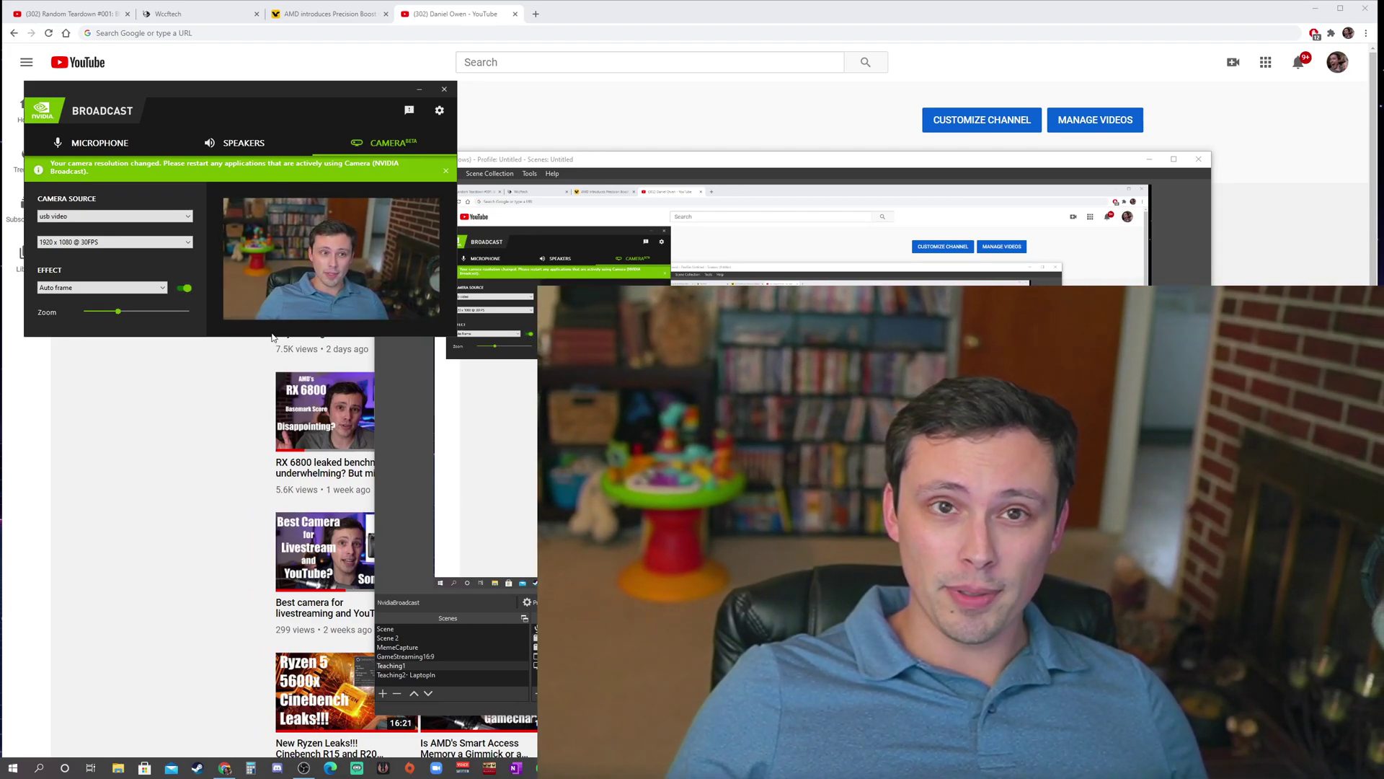
# Step: Check the microphone's Noise removal settings and return to the camera settings
pyautogui.click(101, 143)
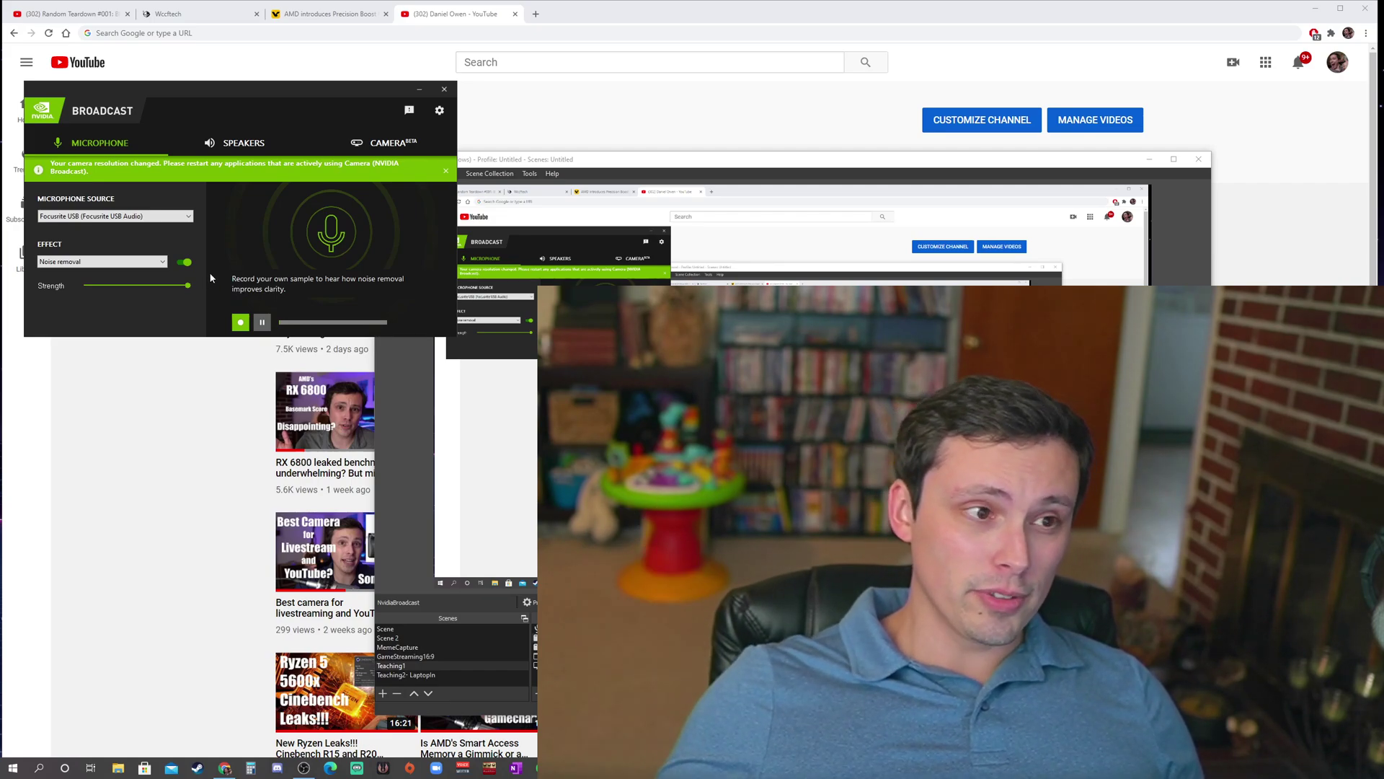
pyautogui.click(361, 144)
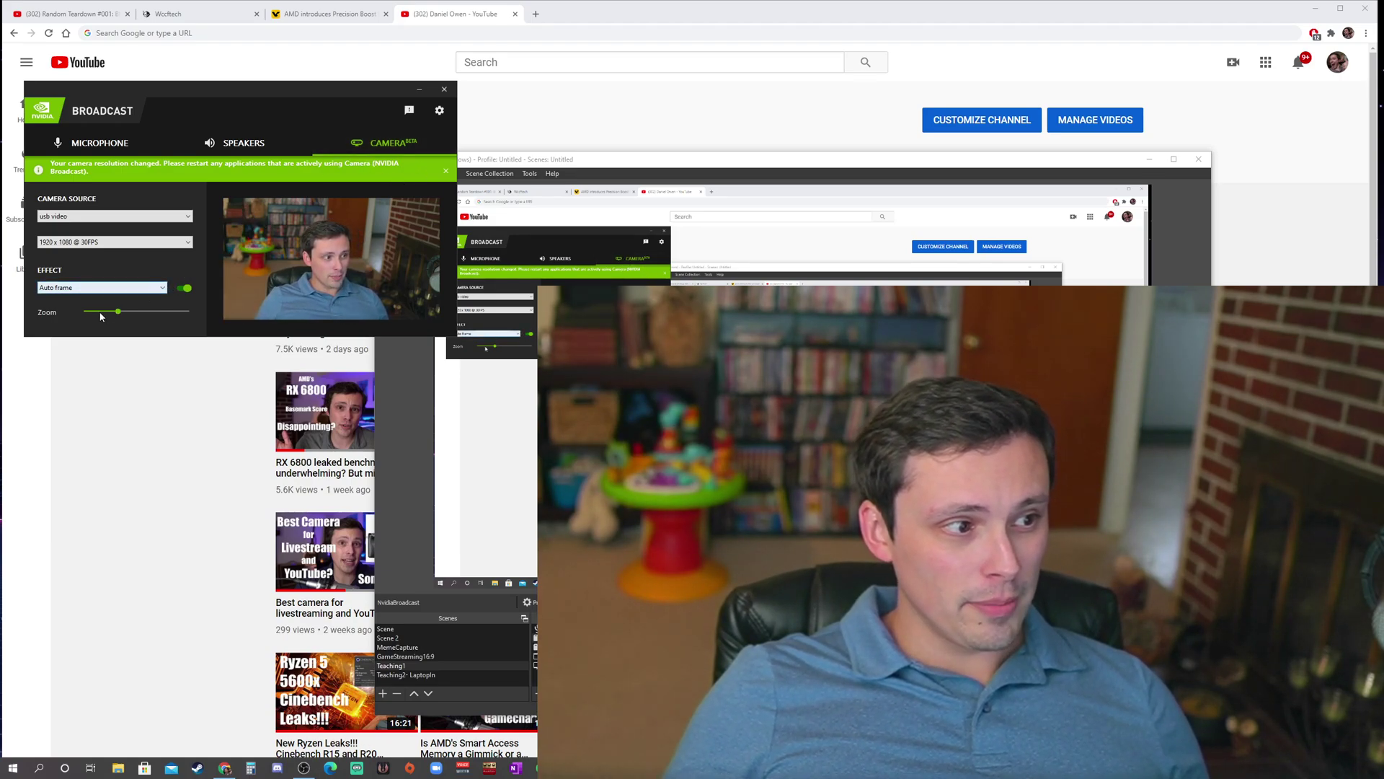
# Step: Turn off Auto frame and change the camera effect to Background replacement
pyautogui.click(140, 287)
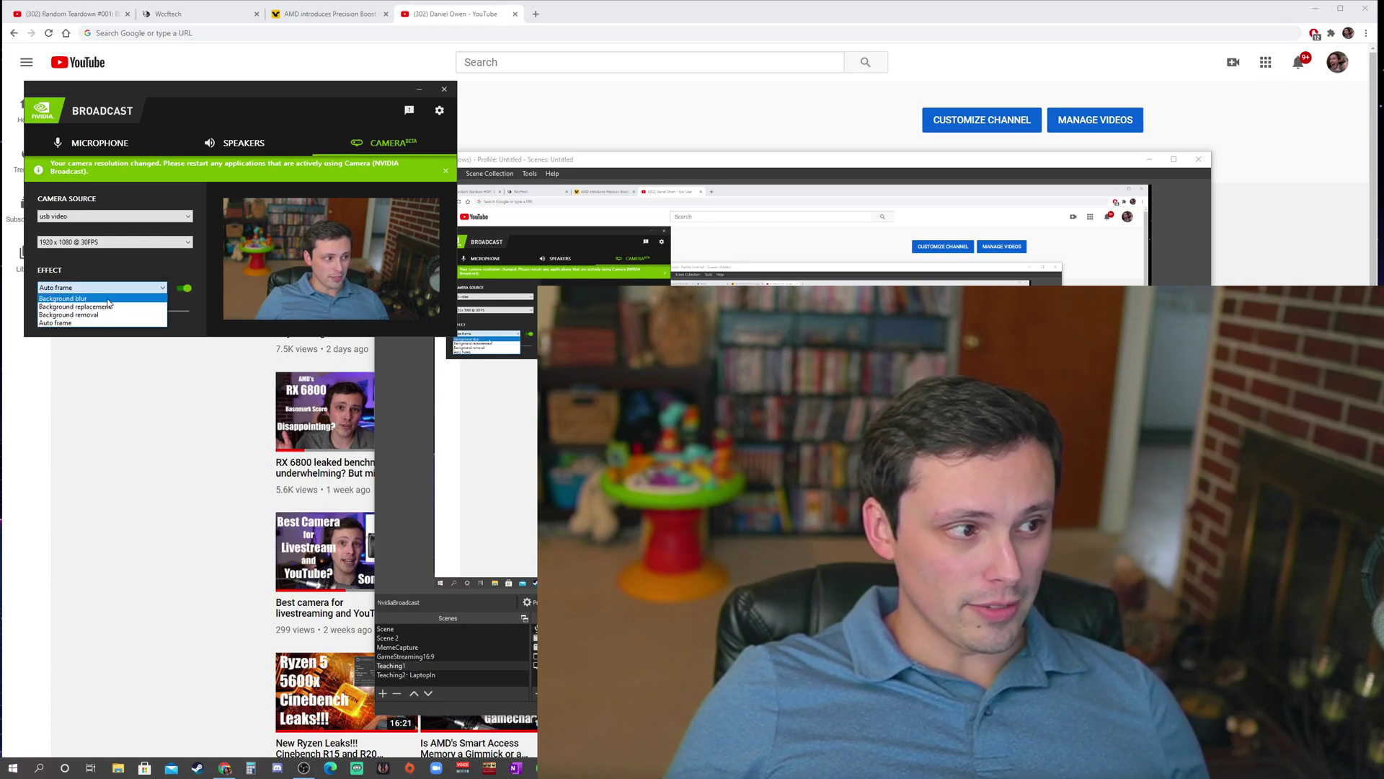
pyautogui.click(185, 292)
pyautogui.click(184, 288)
pyautogui.click(145, 288)
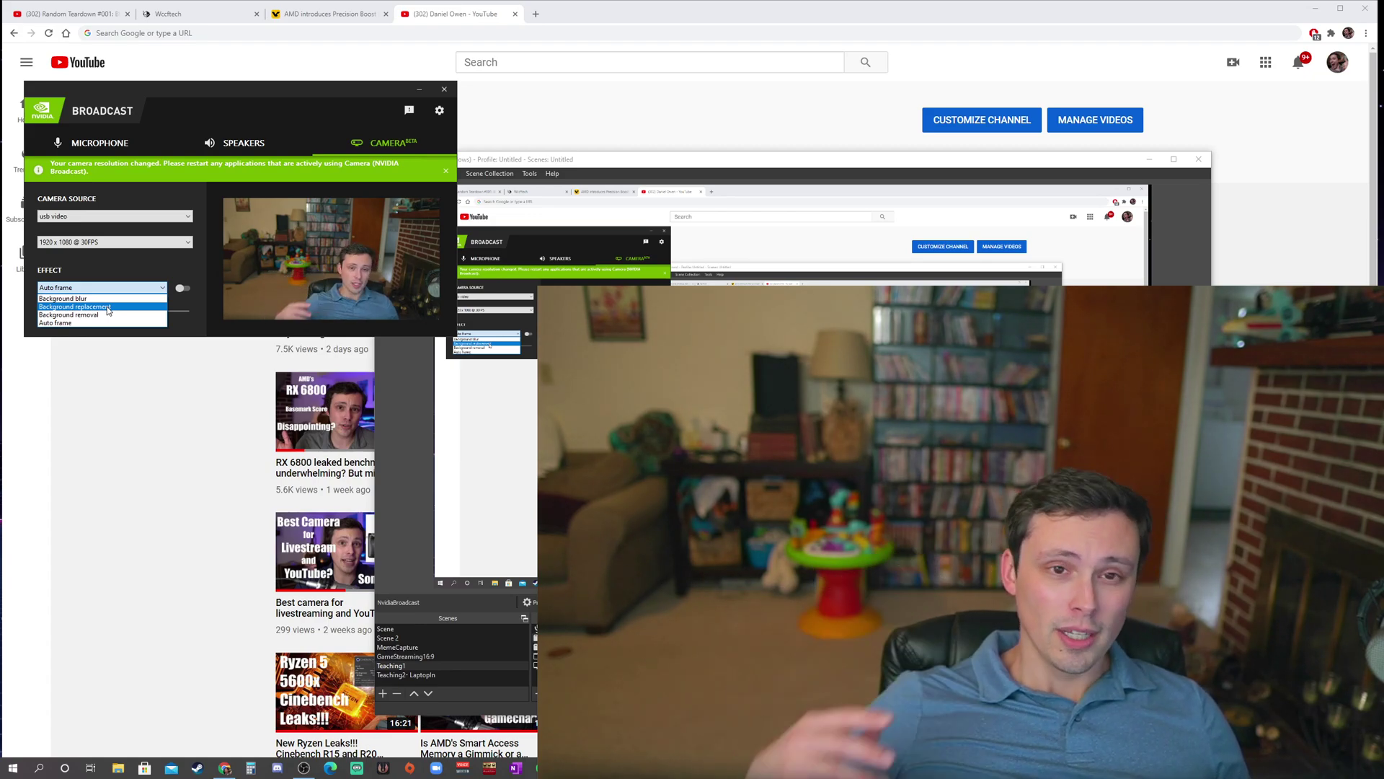
pyautogui.click(106, 307)
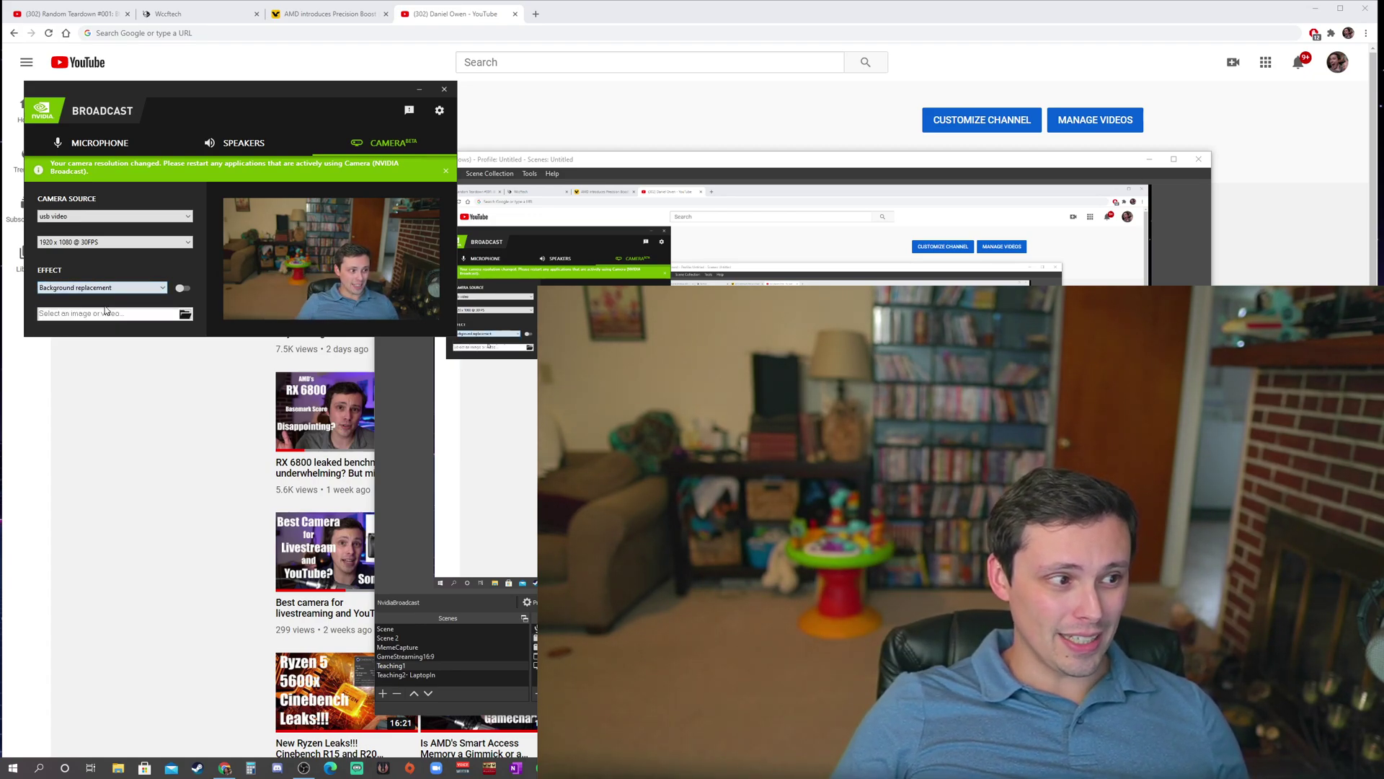